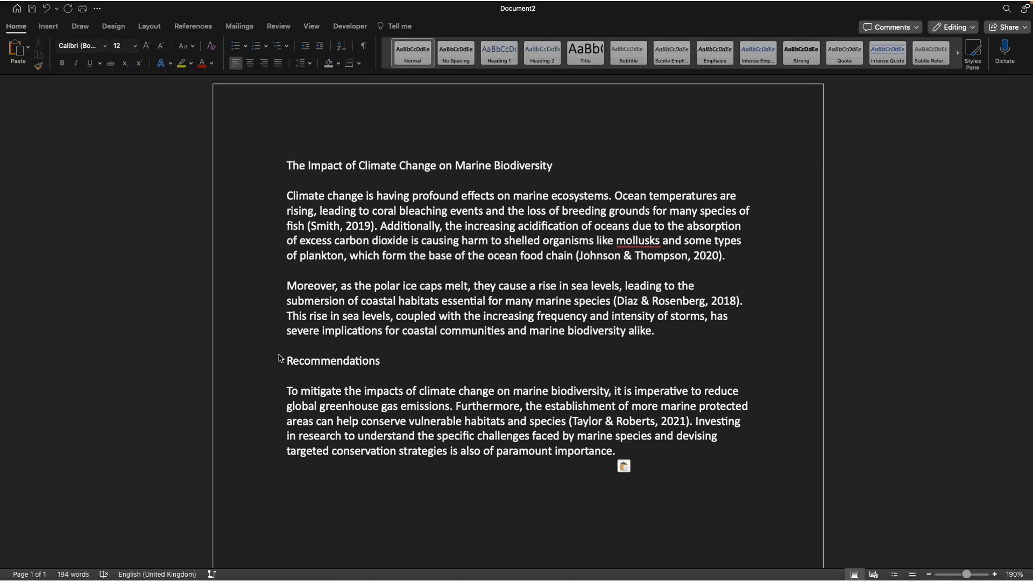
Delete the "(Smith, 2019)" citation from the first paragraph
left_click(349, 212)
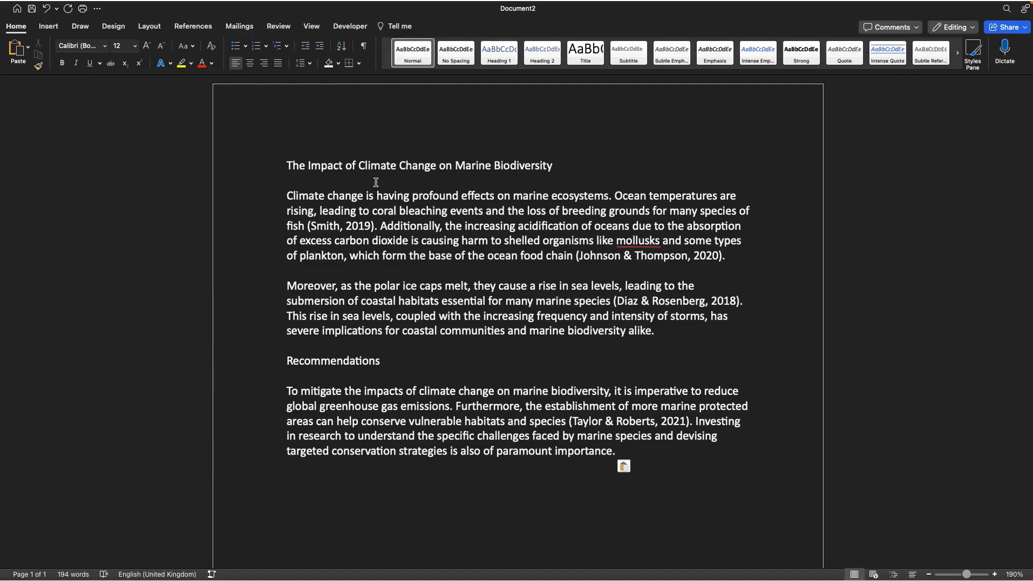
left_click_drag(378, 226, 310, 227)
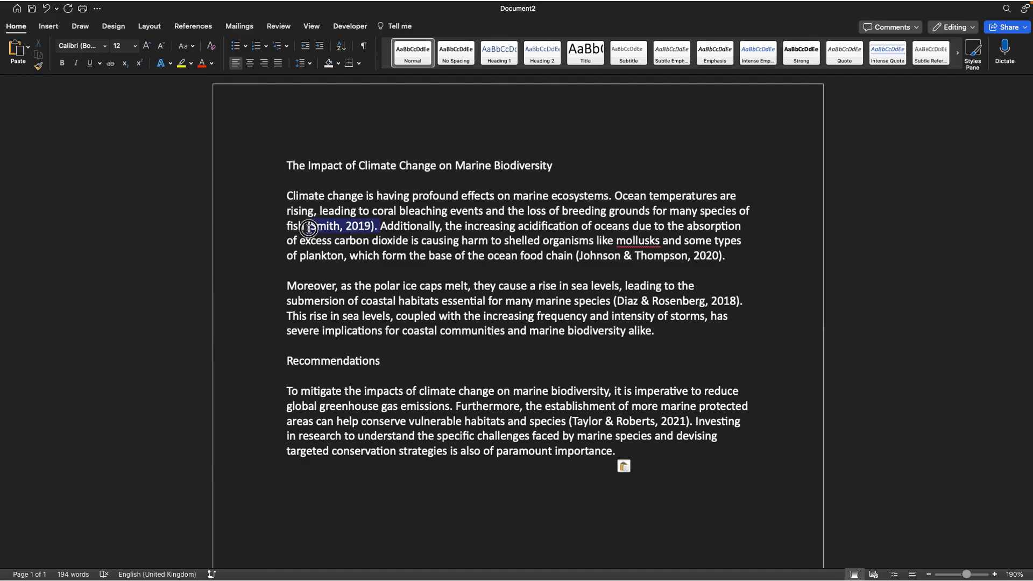
key("BackSpace")
key("BackSpace")
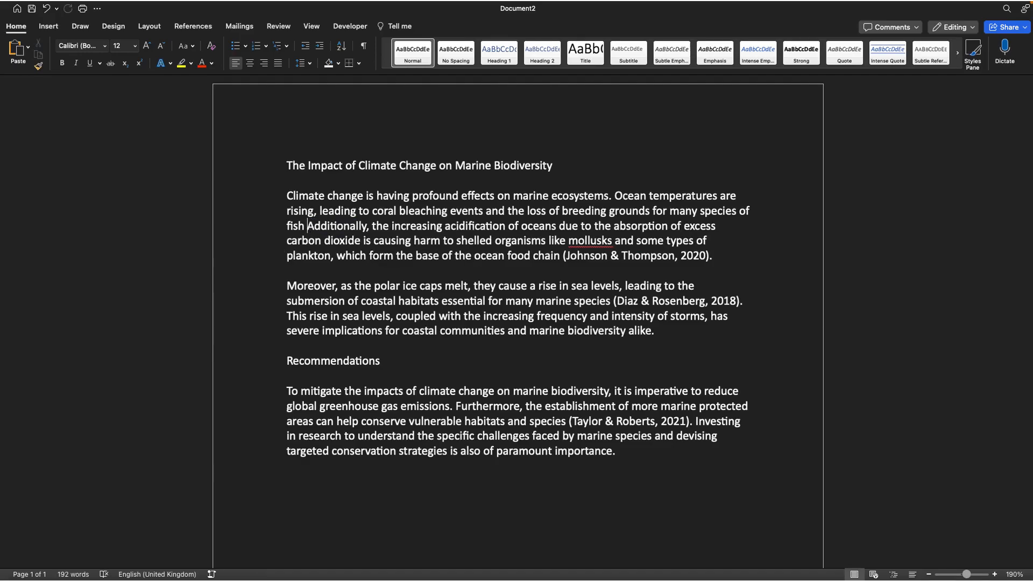
Delete the "(Johnson & Thompson, 2020)" and "(Diaz & Rosenberg, 2018)" citations from the first two paragraphs
left_click_drag(708, 259, 562, 263)
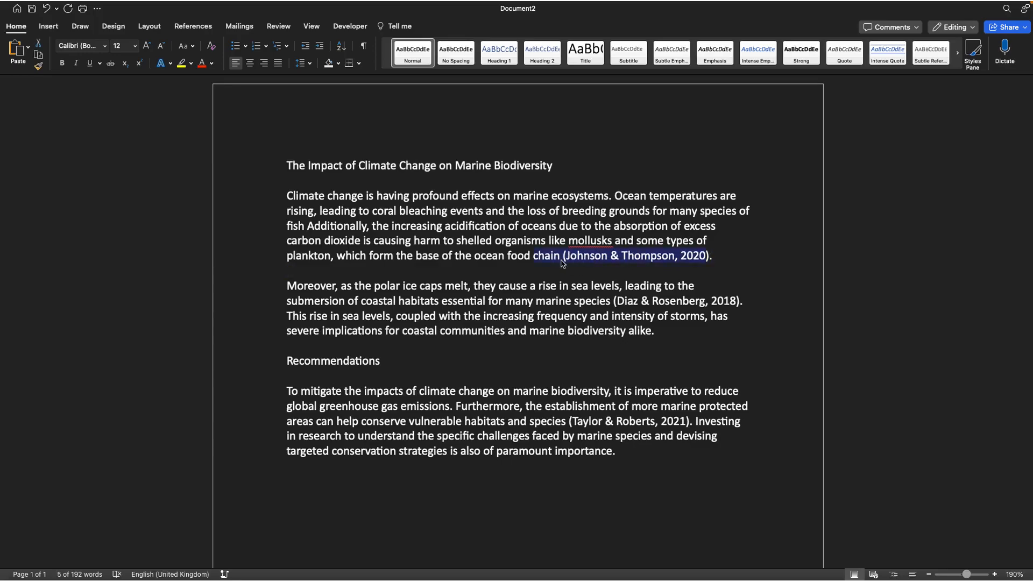
key("BackSpace")
type("chain")
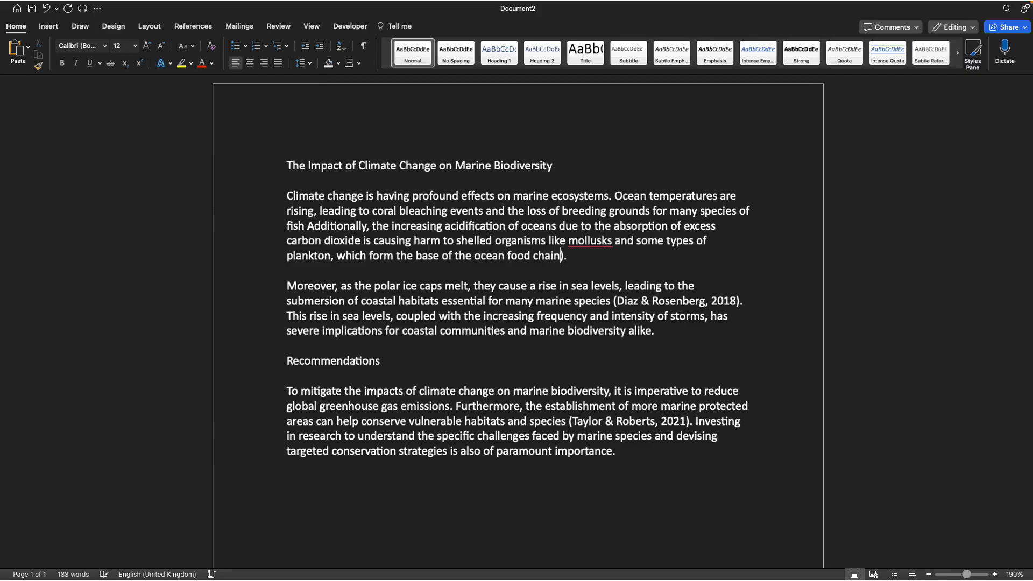
key("BackSpace")
left_click_drag(742, 302, 613, 302)
key("BackSpace")
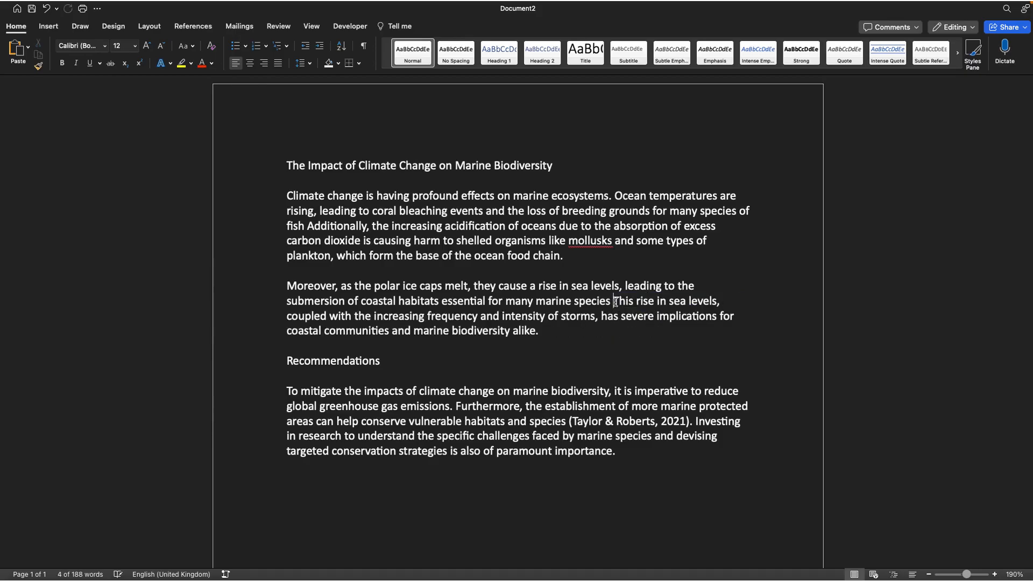
Delete the "(Taylor & Roberts, 2021)" citation from the recommendations paragraph
mouse_move(696, 421)
left_mouse_down()
mouse_move(567, 423)
mouse_move(672, 432)
mouse_move(688, 423)
left_mouse_up()
left_click(569, 420)
key("BackSpace")
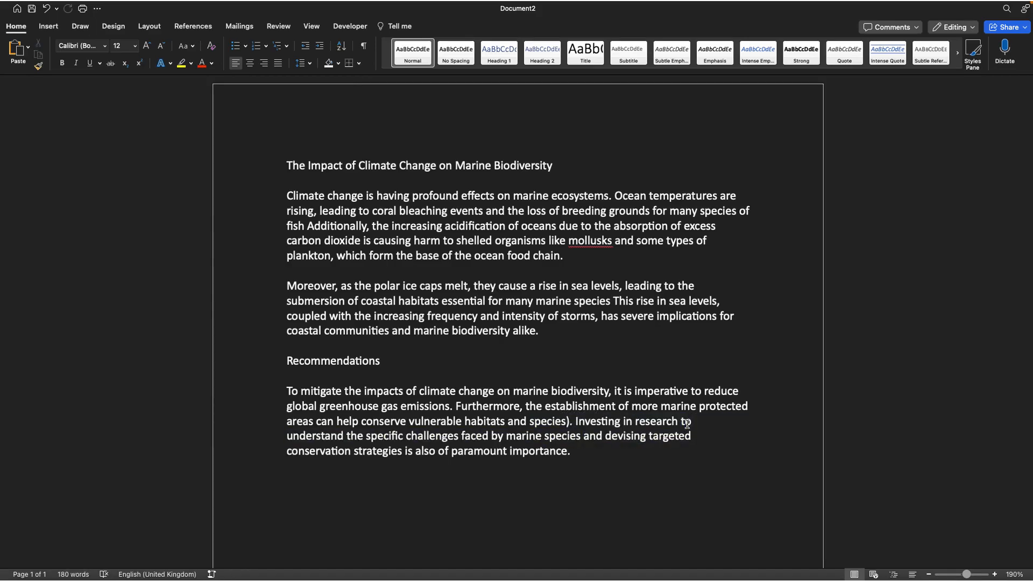
key("BackSpace")
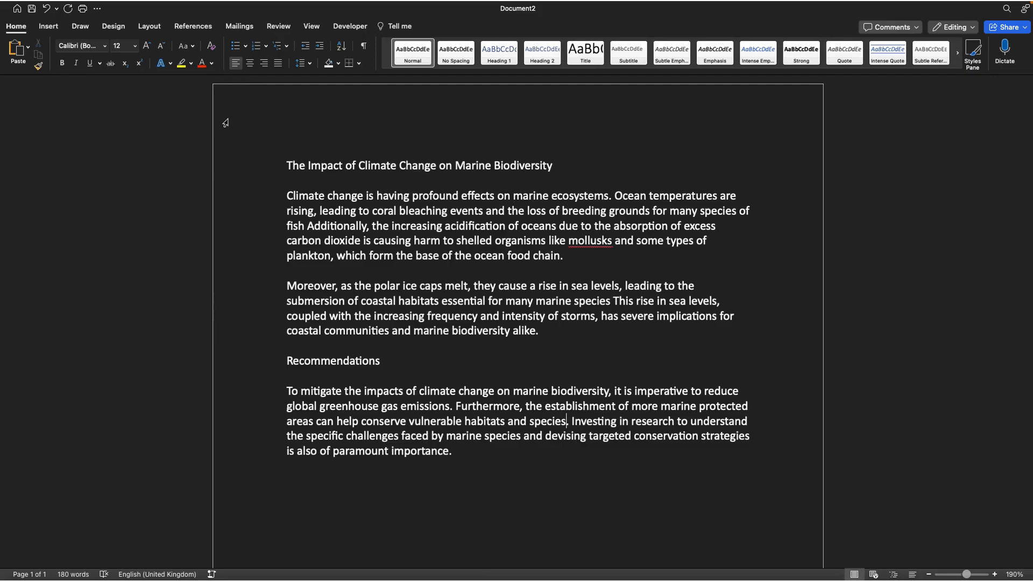
Add a comma after "rising" at the start of the first paragraph's second line
left_click(188, 27)
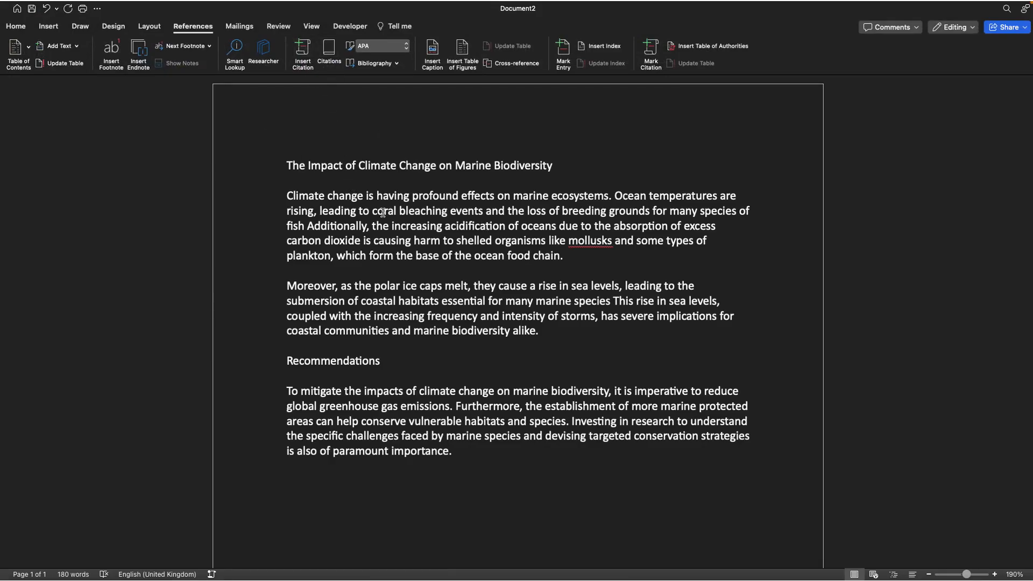
left_click(316, 211)
type(",")
Start inserting a new citation source and set its type to Book
left_click(304, 53)
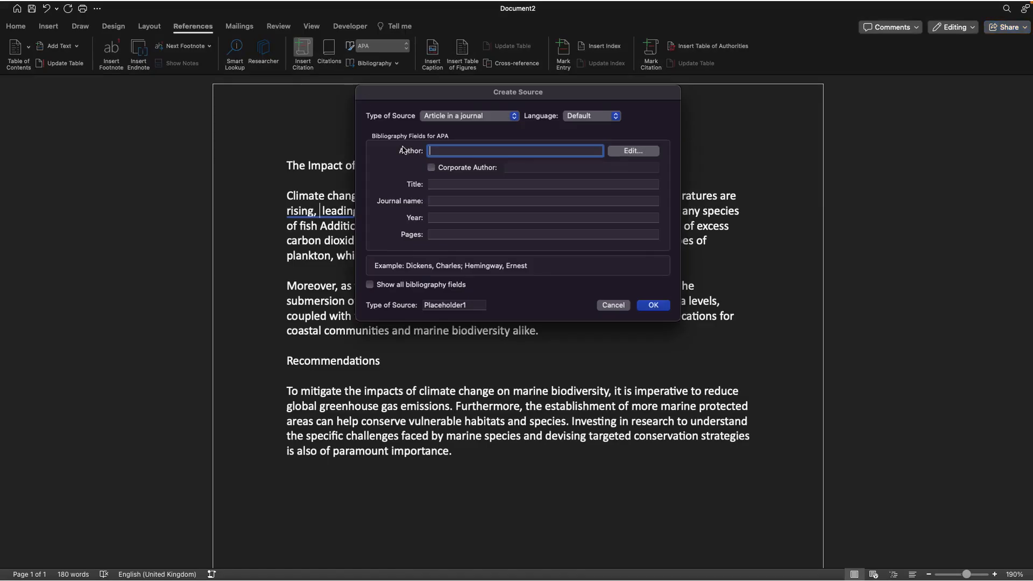
left_click(492, 116)
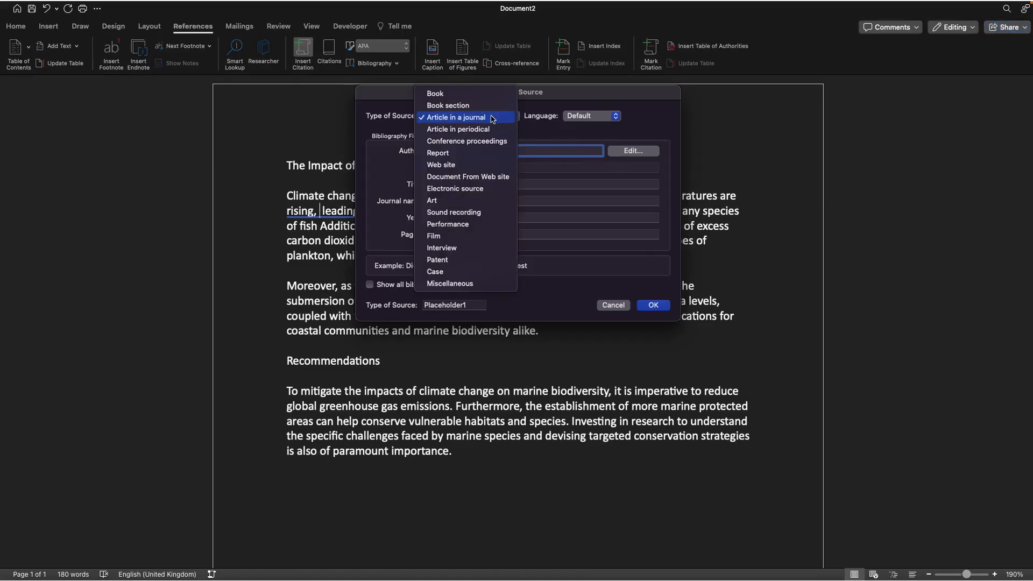
left_click(461, 96)
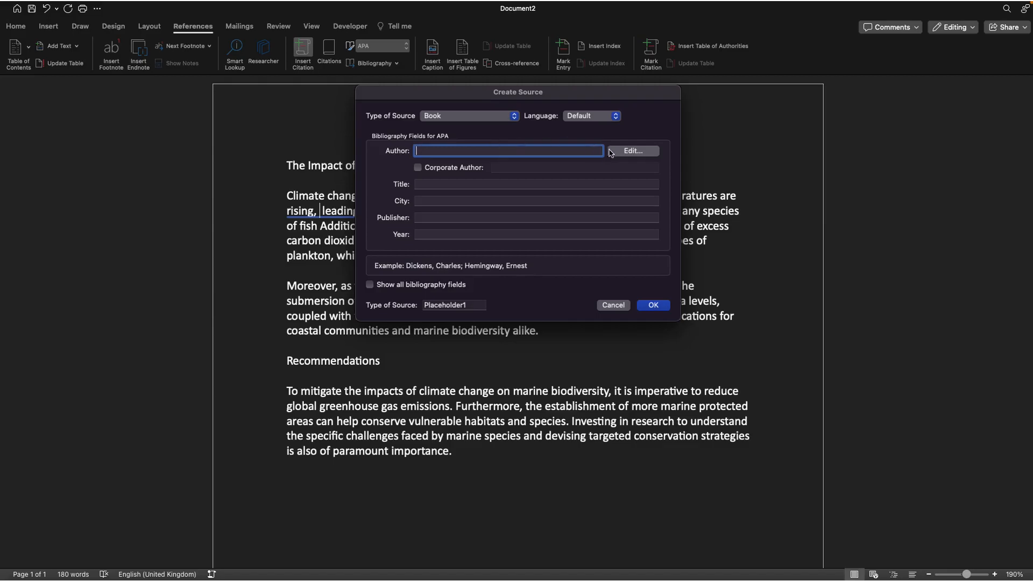
Add Michael Sam Jackson as the book's first author in the author name editor
left_click(633, 151)
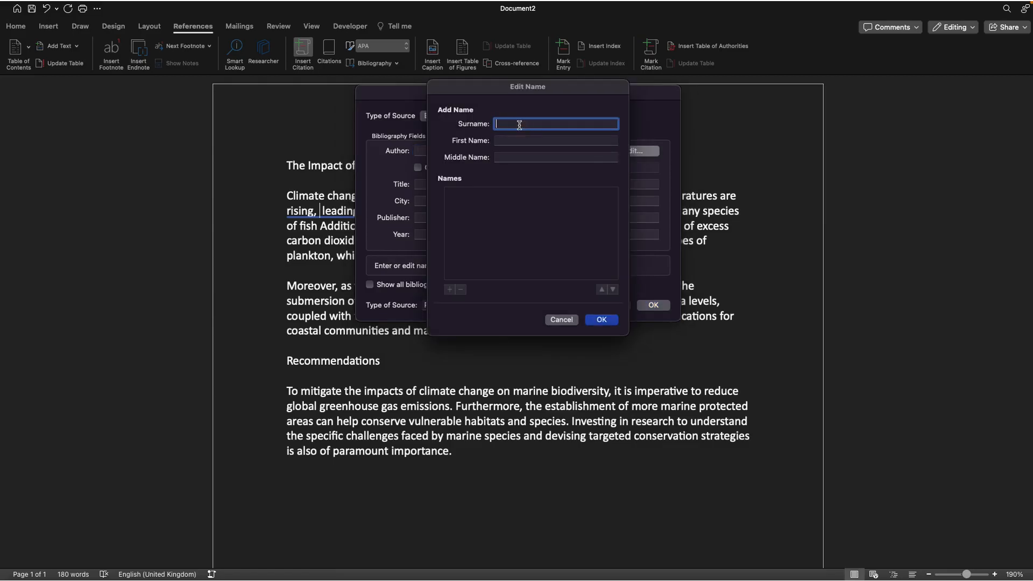
type("Jacsom")
key("BackSpace")
key("BackSpace")
key("BackSpace")
type("ksoi")
type("n")
left_click(517, 141)
type("Michael")
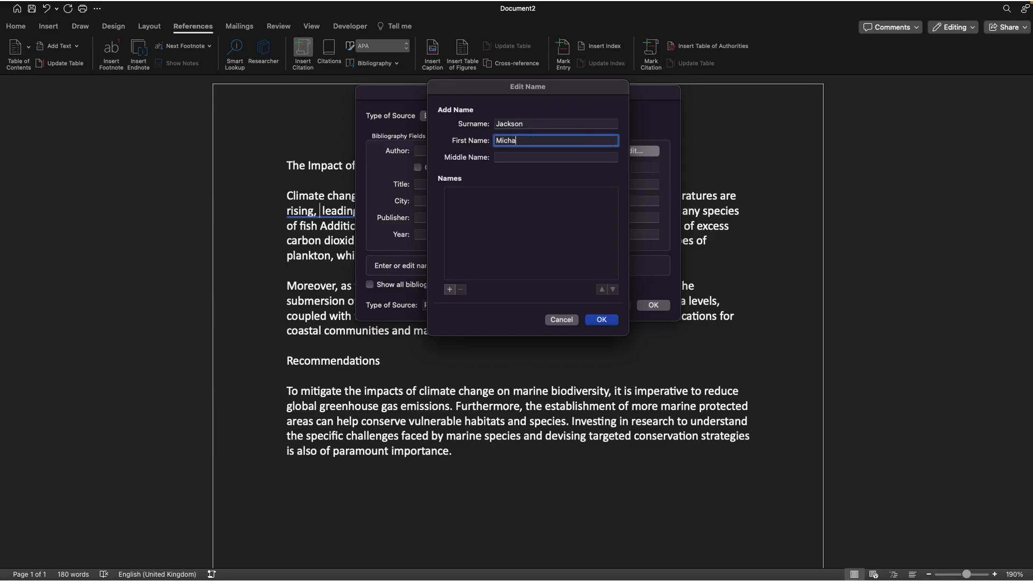
left_click(523, 156)
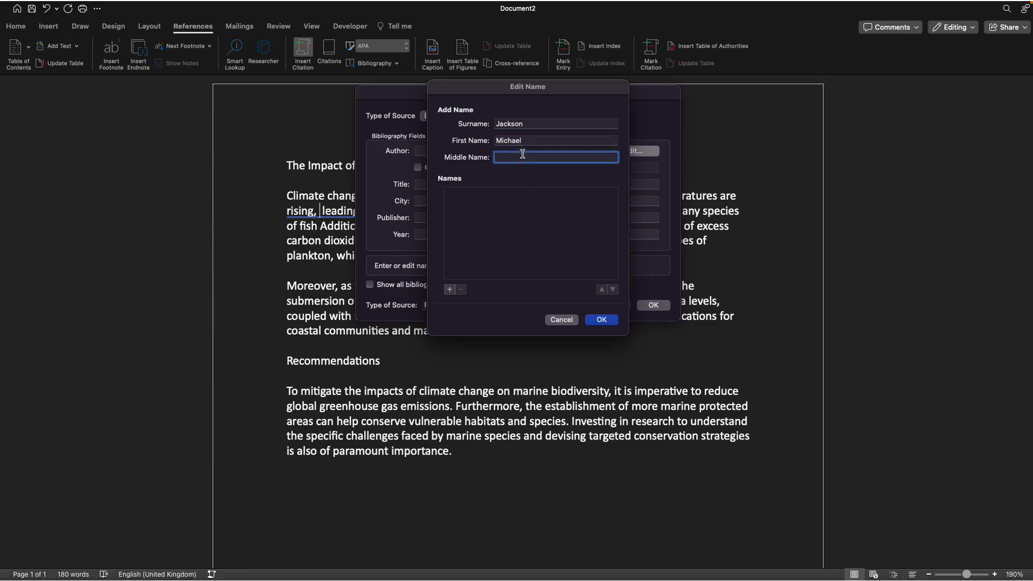
type("s")
type("Sam")
left_click(448, 291)
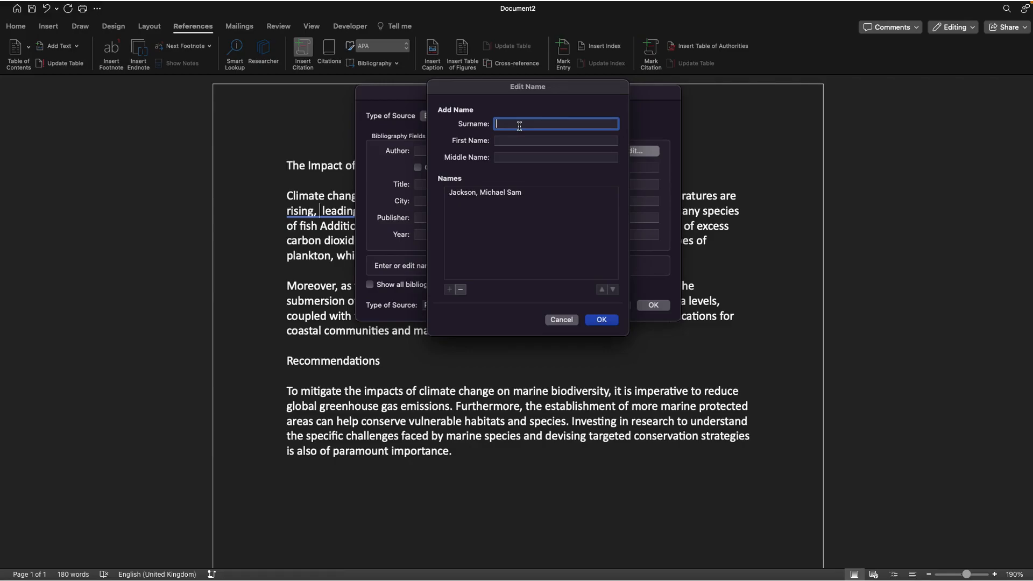
Add Kevin Durant as a second author and confirm the author list
type("Durant")
left_click(511, 140)
type("kevin")
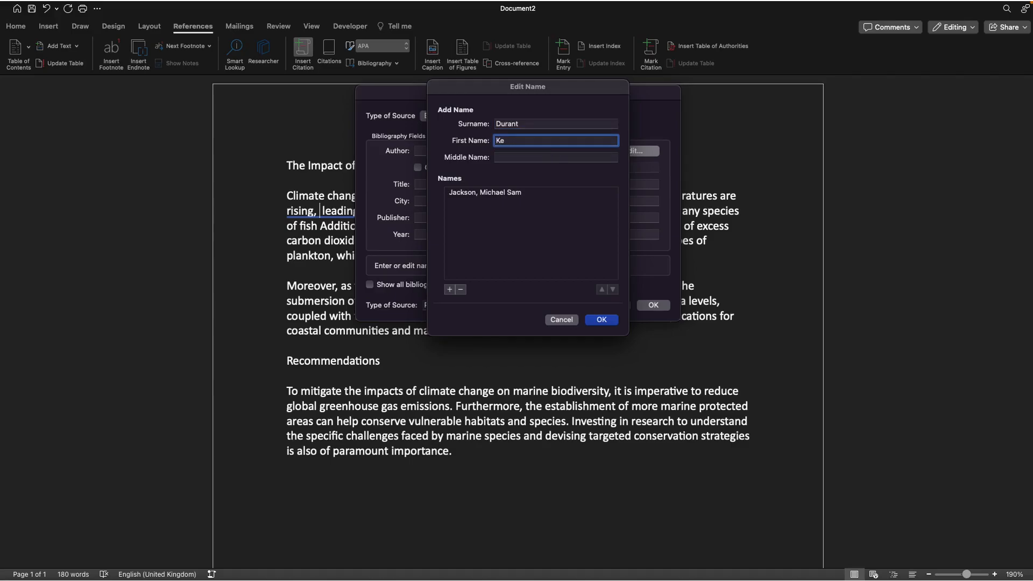
left_click(451, 289)
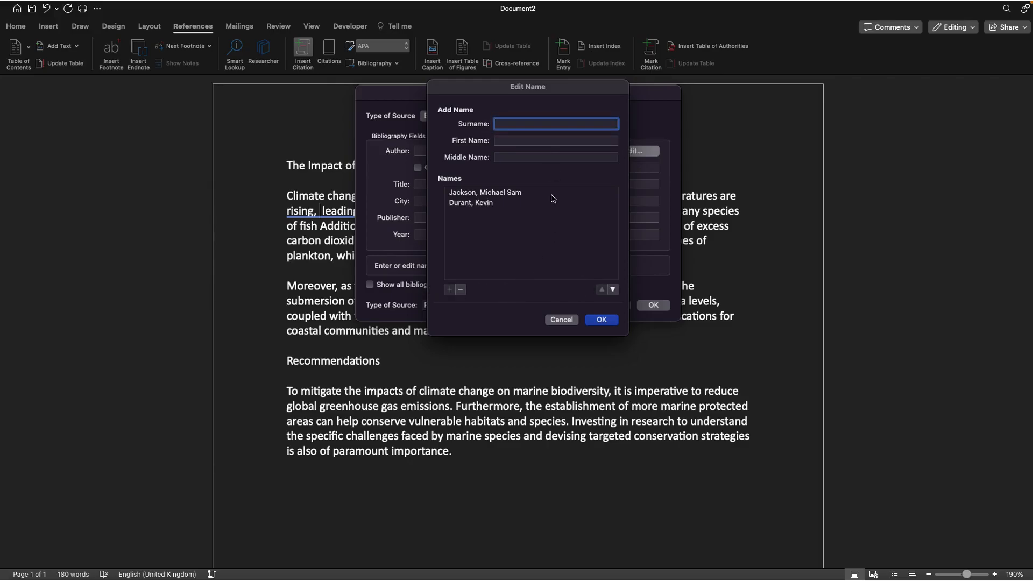
left_click(607, 320)
left_click(602, 321)
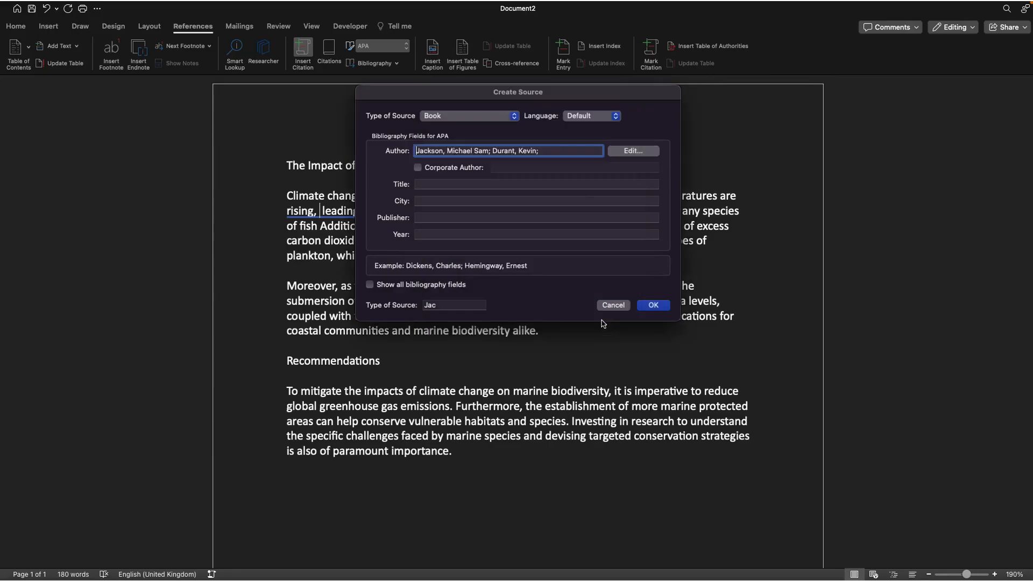
Set the book title to "The Fundamentals of Basketball"
left_click(461, 184)
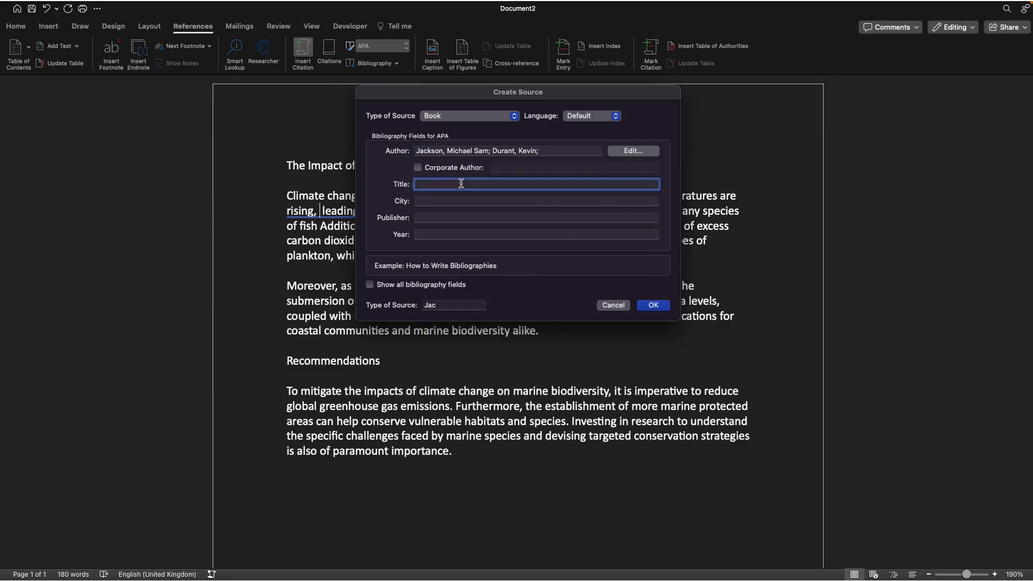
type("Bask")
key("BackSpace")
key("BackSpace")
key("BackSpace")
key("BackSpace")
key("BackSpace")
type("The Fundamentals of Bas")
Set the city to New York and the publisher to The NY Publishing Company
left_click(453, 201)
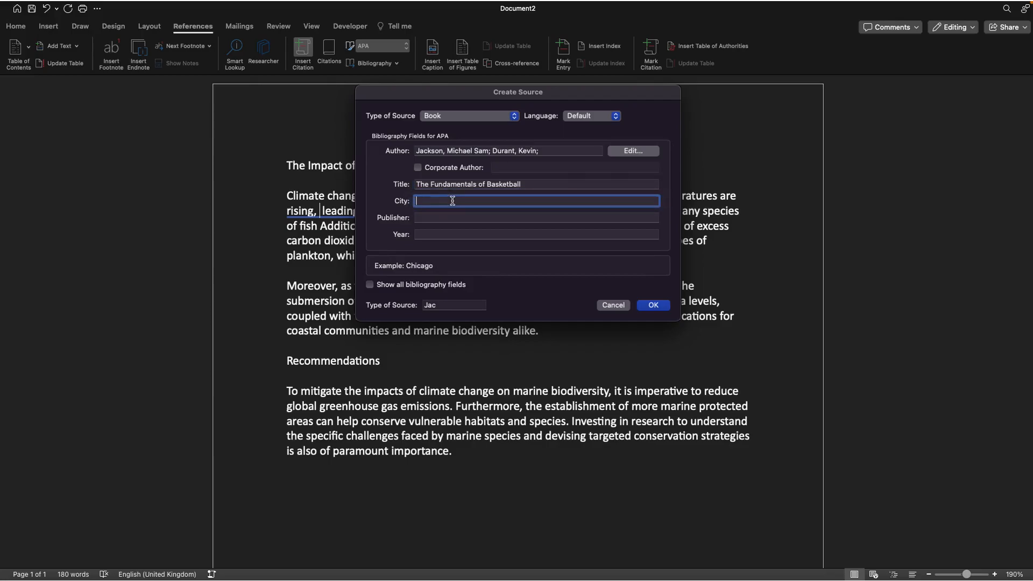
type("New York")
left_click(445, 218)
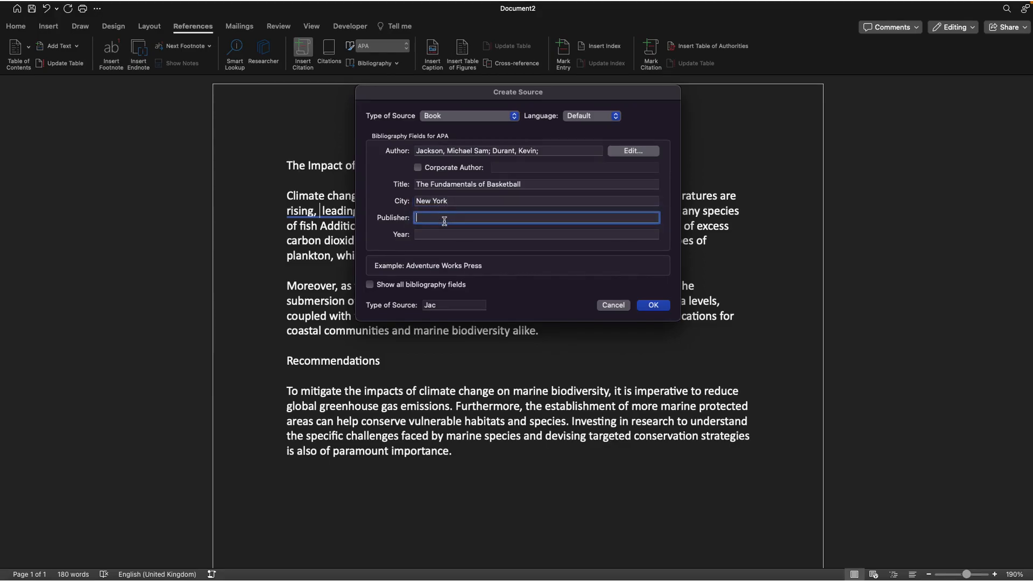
type("The NY Publishing Company")
Set the year to 2022 and insert the citation into the text
left_click(448, 235)
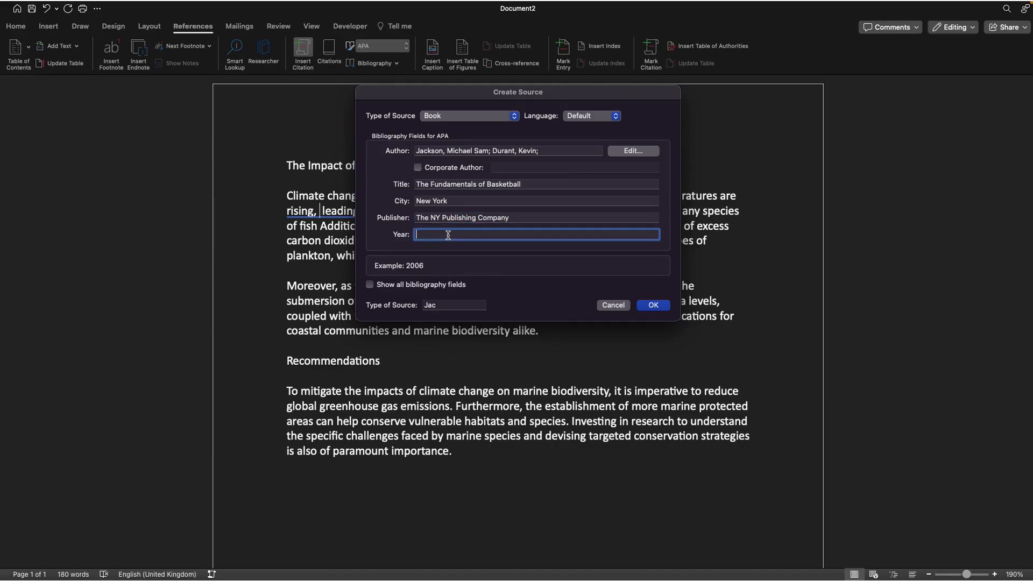
type("2022")
left_click(369, 285)
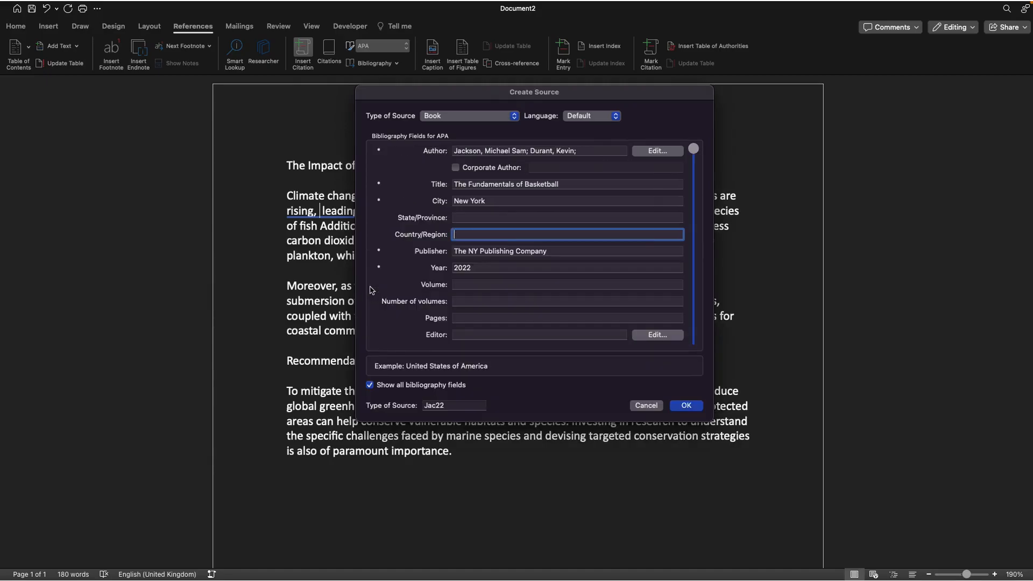
left_click(370, 385)
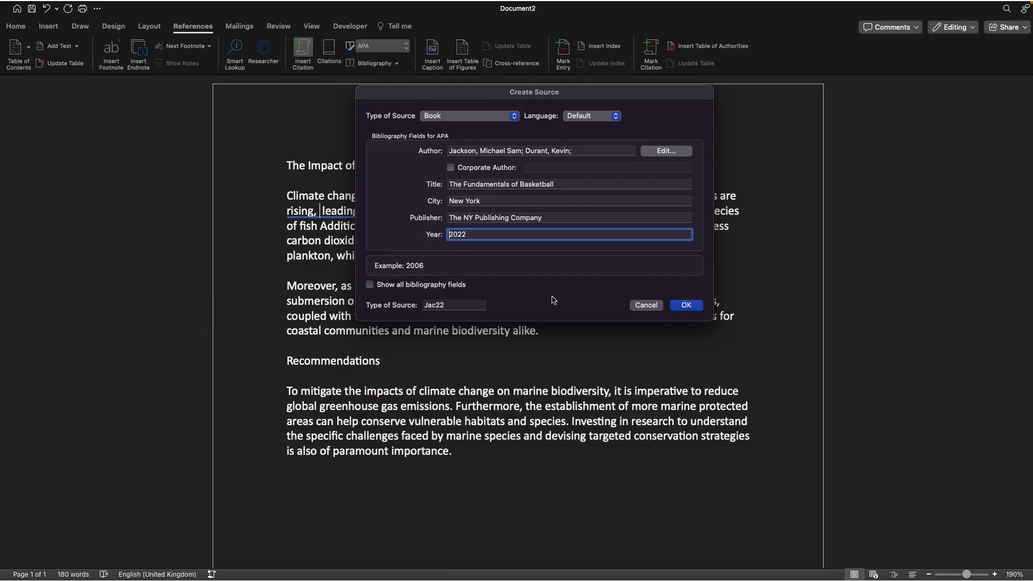
left_click(698, 303)
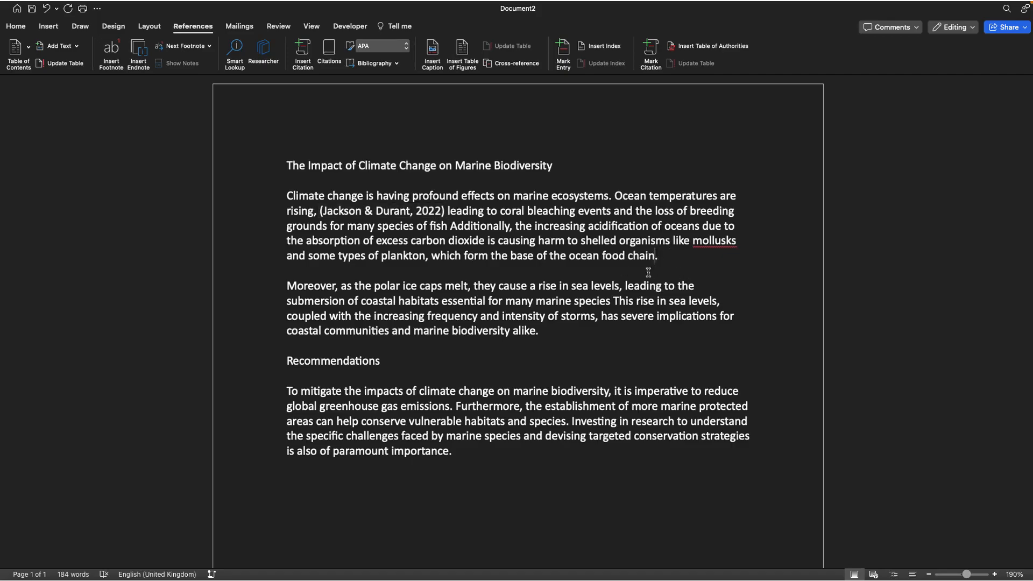
Start another new citation source and set its type to Article in a journal
left_click(311, 60)
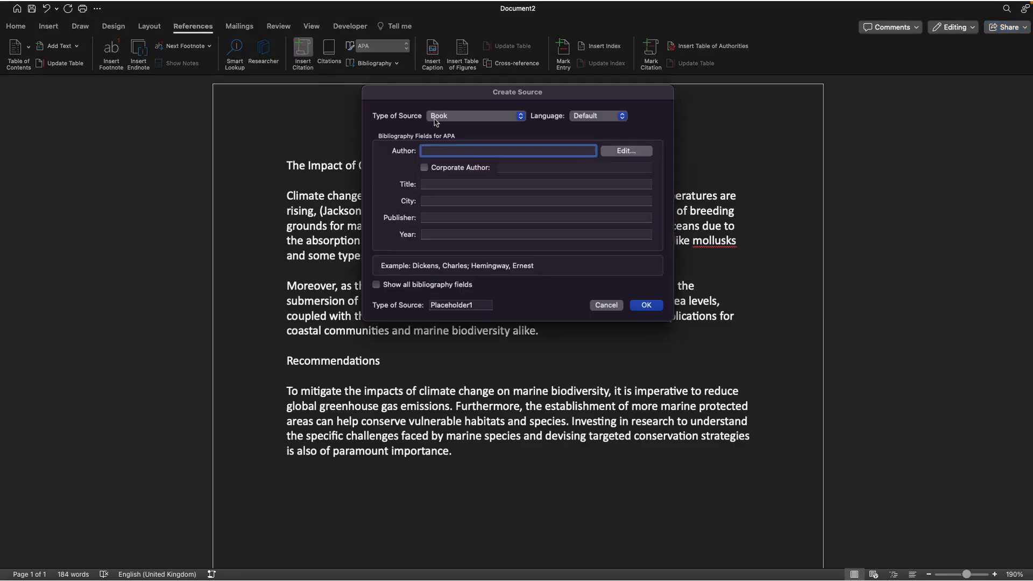
left_click(610, 151)
left_click(569, 320)
left_click(474, 115)
left_click(468, 141)
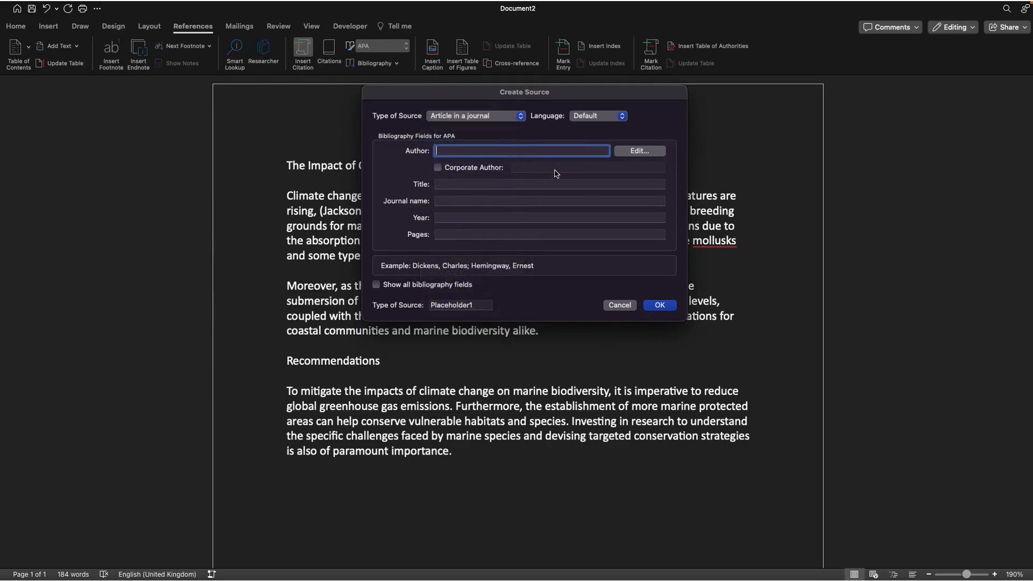
Add the first journal author as surname Koch, first name Amanda, middle initial S
left_click(628, 153)
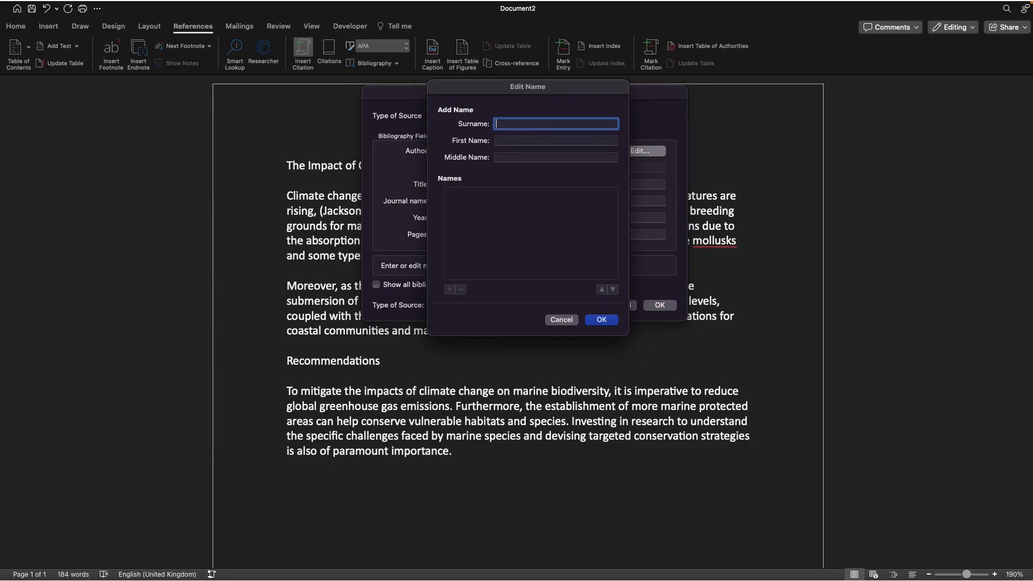
type("K")
left_click(509, 140)
type("Amanda")
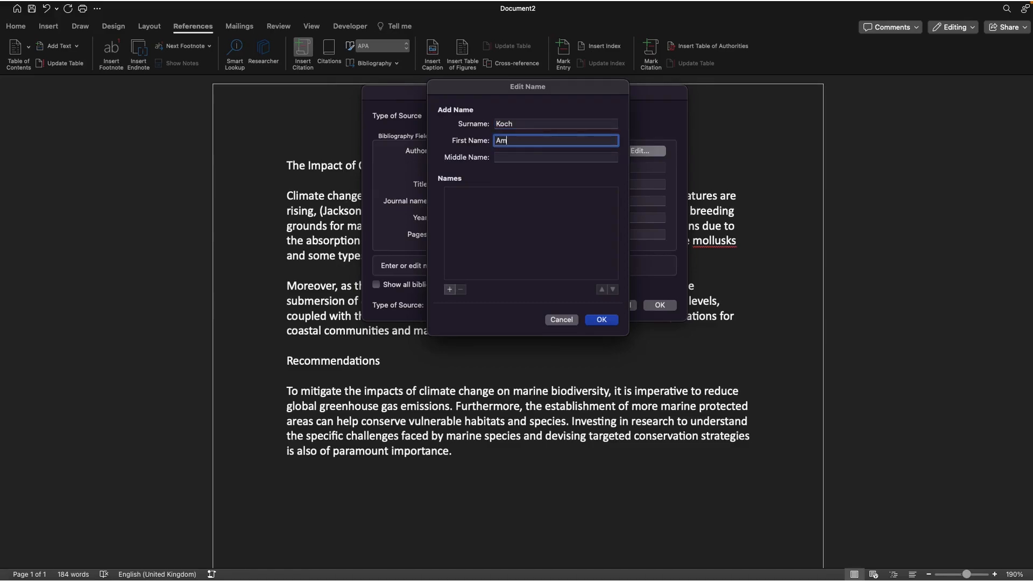
left_click(523, 157)
type("S")
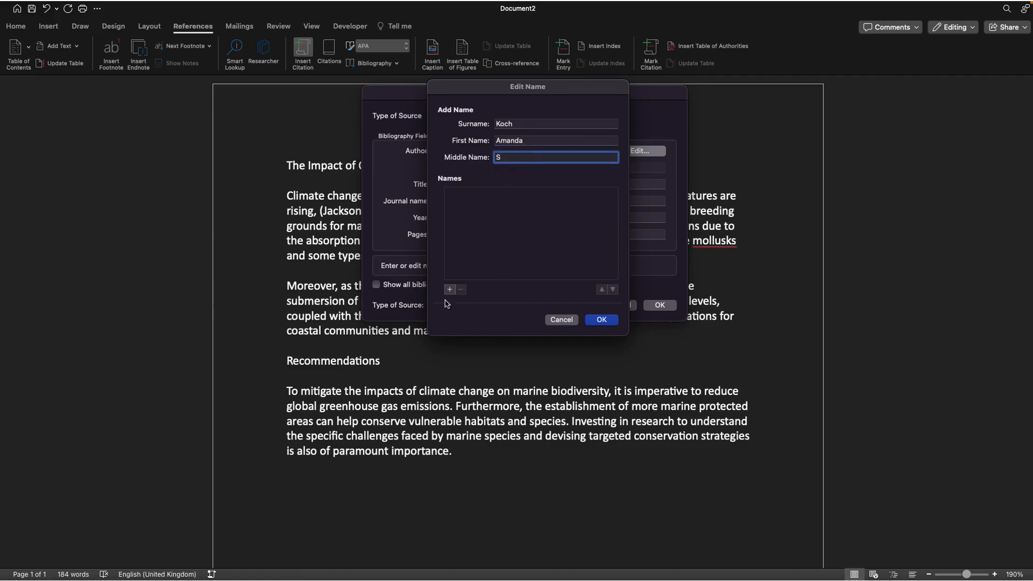
left_click(449, 290)
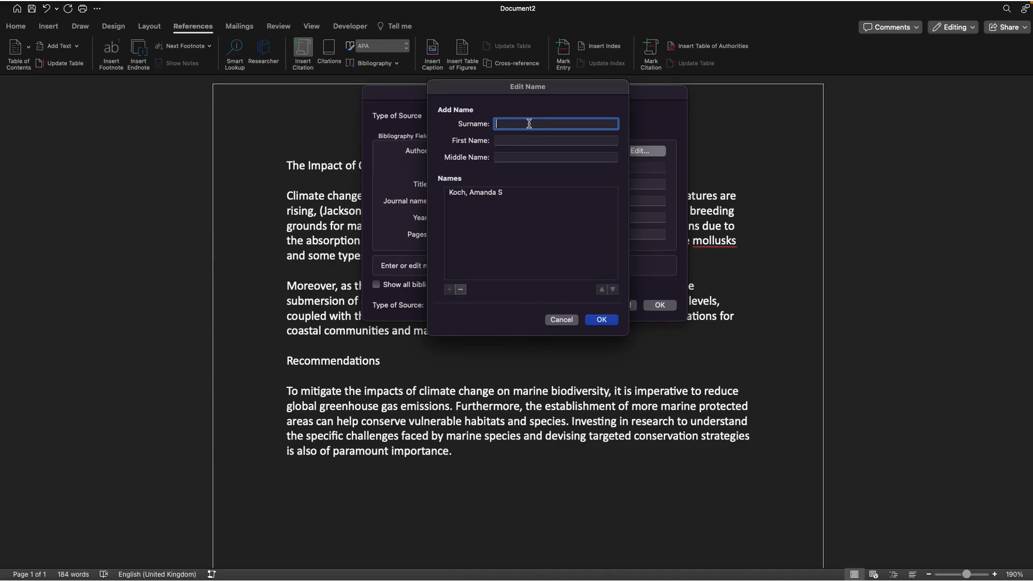
Add James Harden as a second author of the journal article
type("Harden")
left_click(519, 137)
type("Kame")
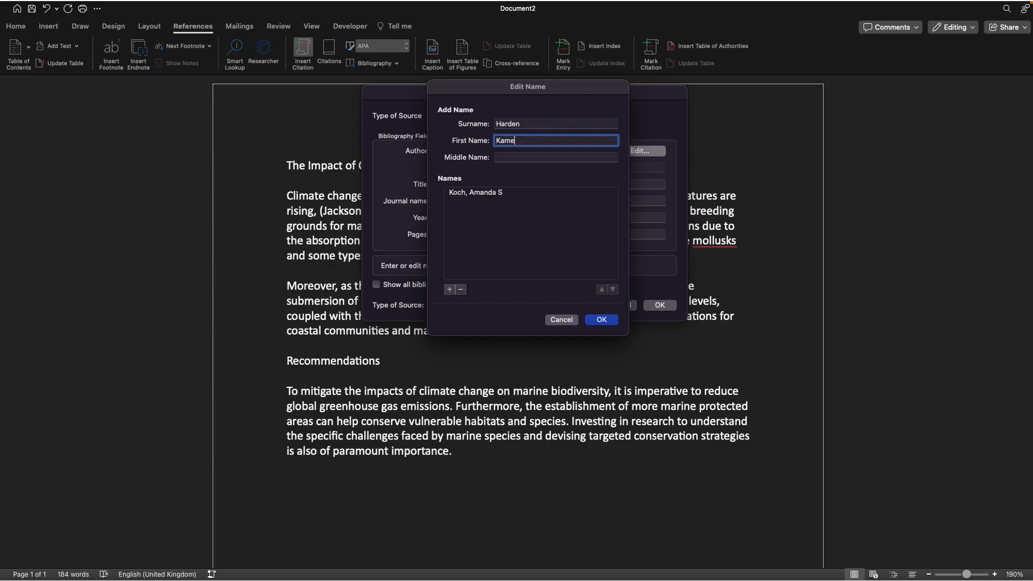
key("BackSpace")
key("BackSpace")
key("BackSpace")
key("BackSpace")
key("BackSpace")
type("Jam")
left_click(450, 289)
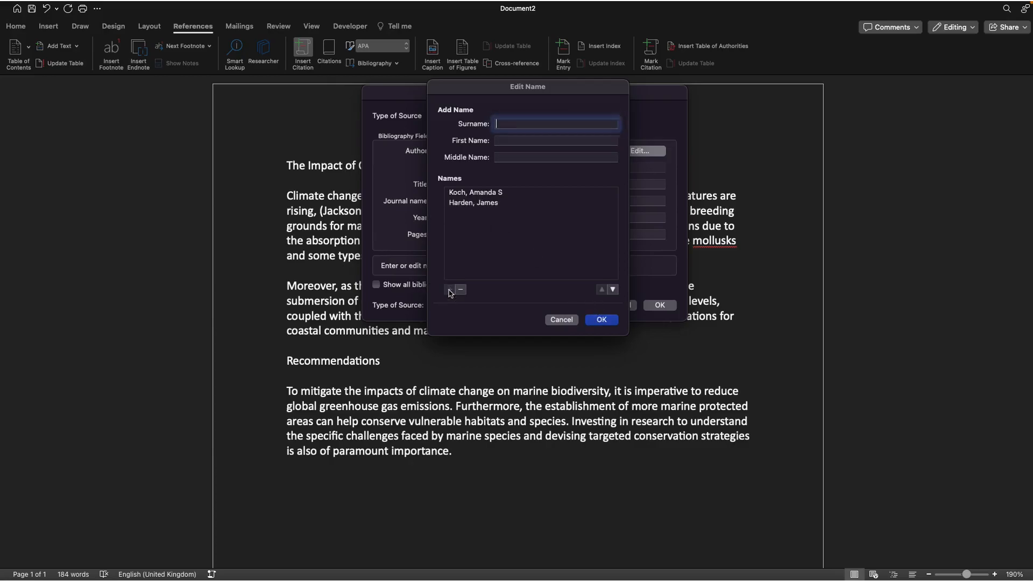
Close the author list and set the journal article's title to Marine Biology
left_click(596, 320)
left_click(481, 184)
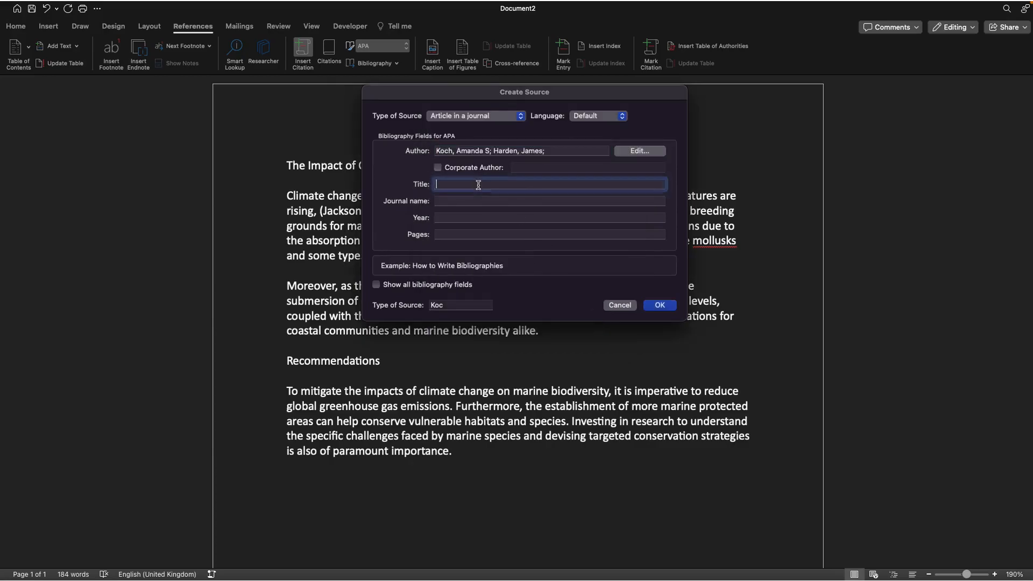
type("Maine")
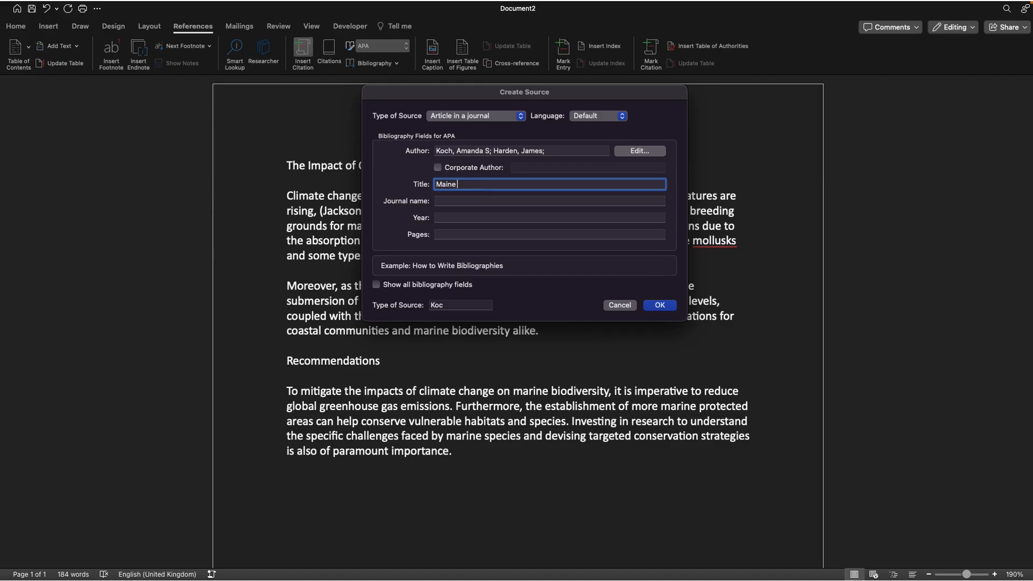
key("BackSpace")
key("BackSpace")
key("BackSpace")
type("rine Biology")
Set the article's year to 2023 and its pages to 1-25
left_click(458, 218)
type("20")
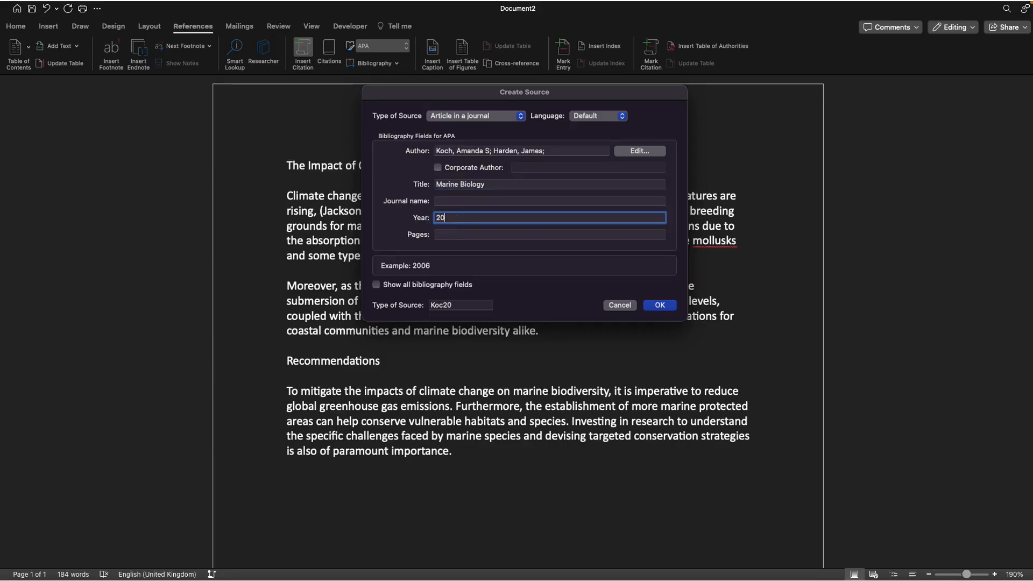
type("23")
left_click(451, 235)
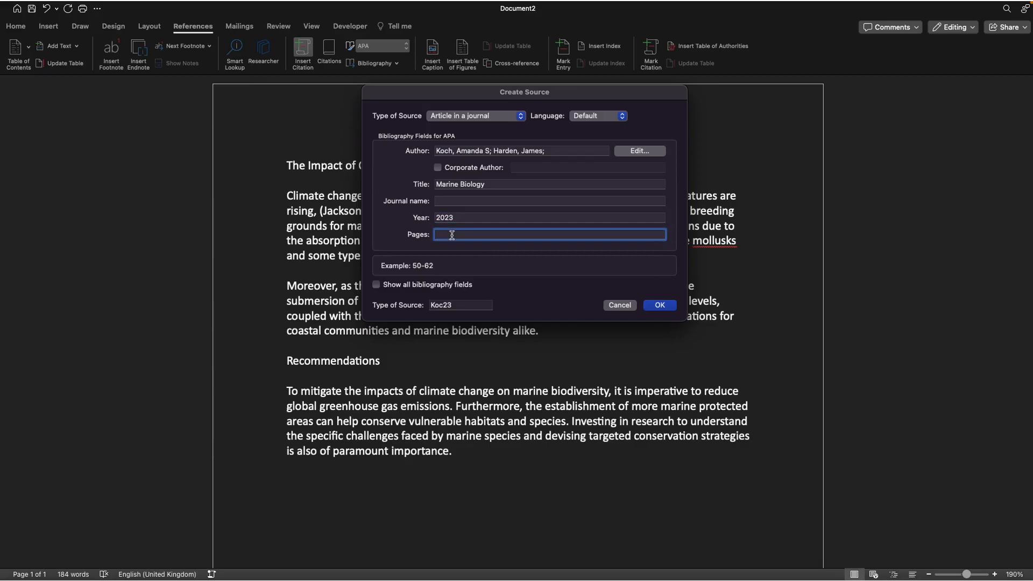
type("1-25")
Set the journal name to The Journal of Marine Biology and insert the citation
left_click(453, 201)
type("T")
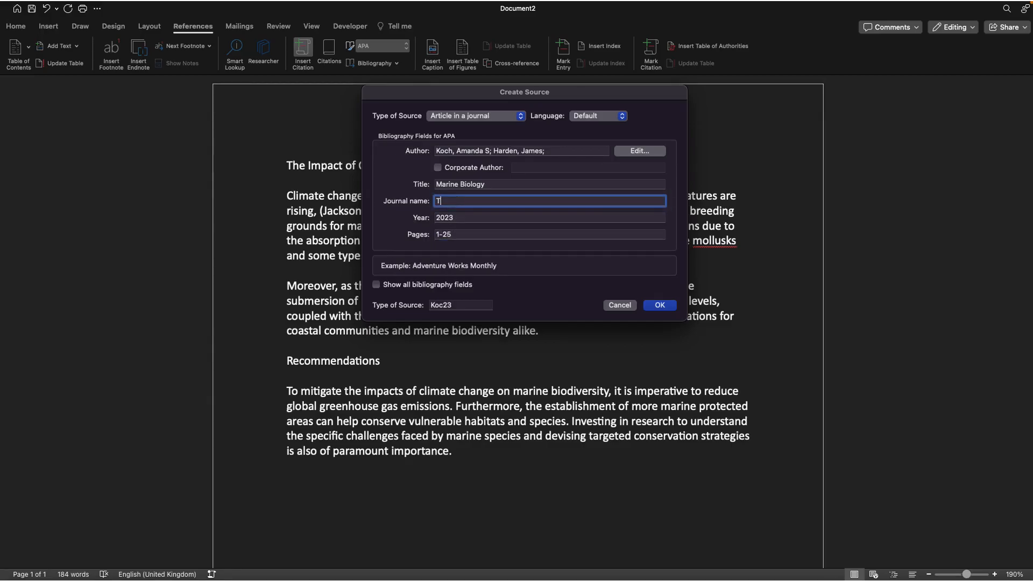
type("he Journal of Marine Biology")
left_click(668, 305)
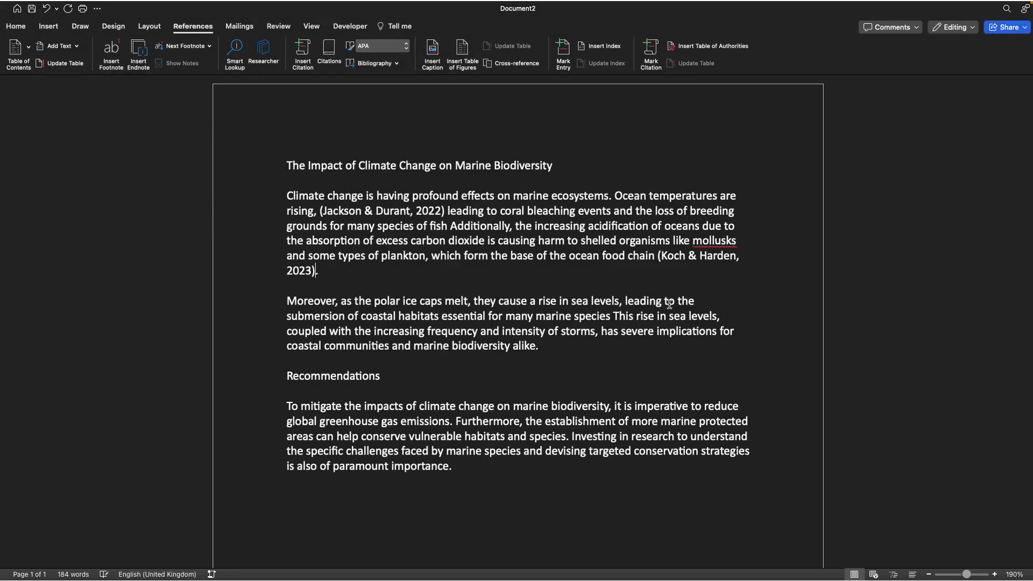
Place the cursor after "alike" in the second paragraph and start a new citation source of type Web site
left_click(536, 347)
left_click(301, 54)
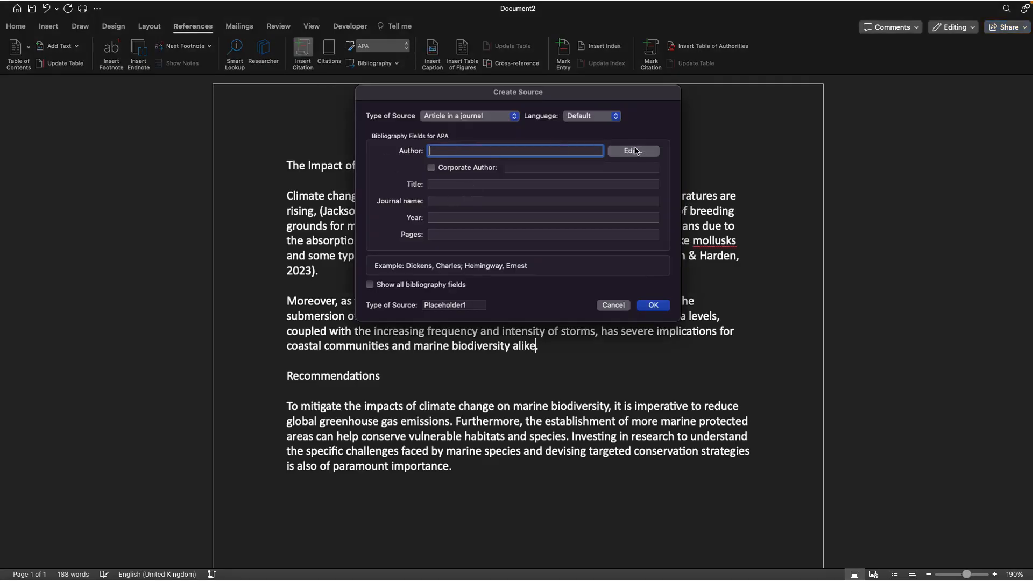
left_click(464, 116)
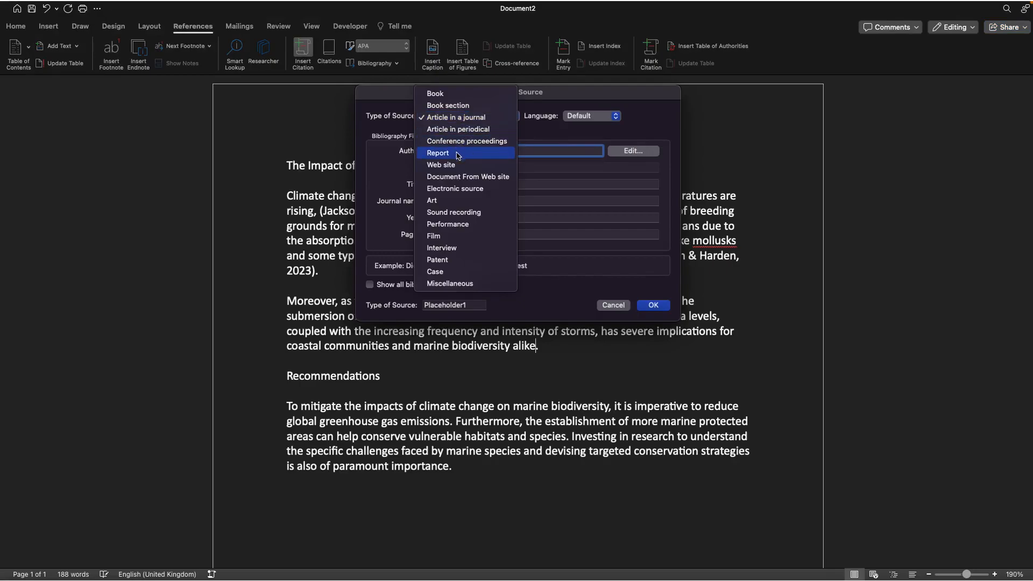
left_click(446, 164)
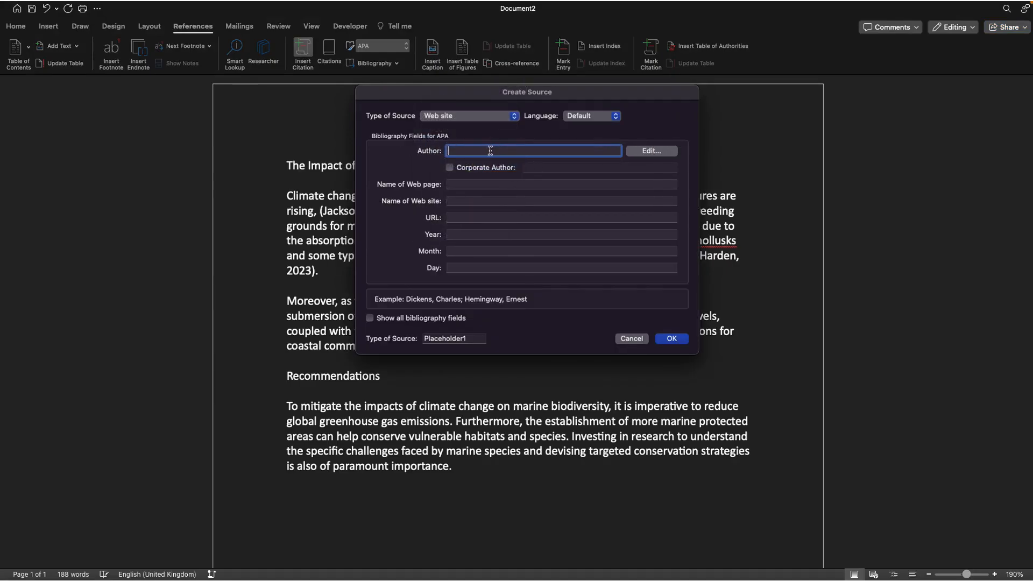
Enter Microsoft as the web source's corporate author instead of a personal author
left_click(649, 152)
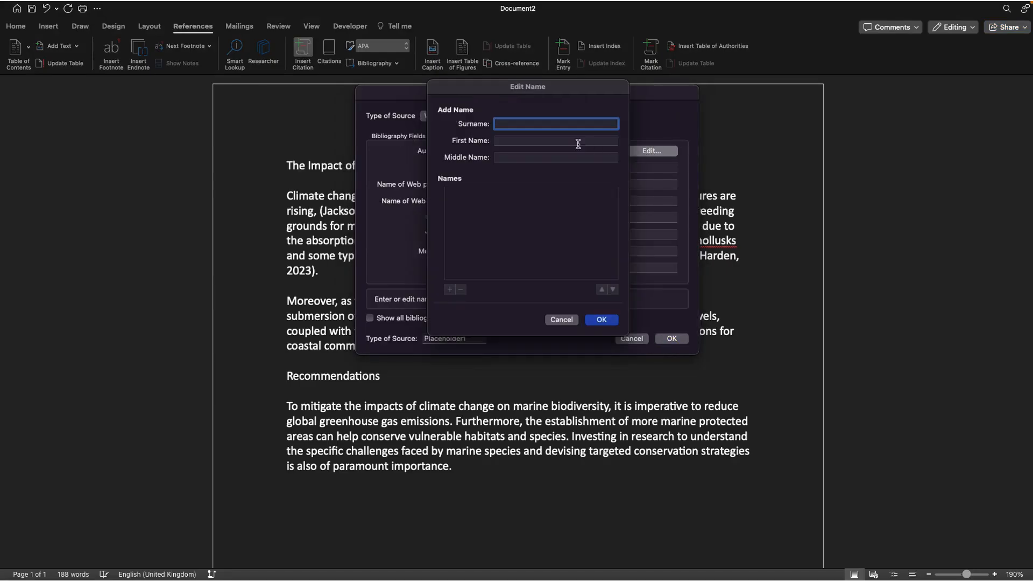
left_click(571, 321)
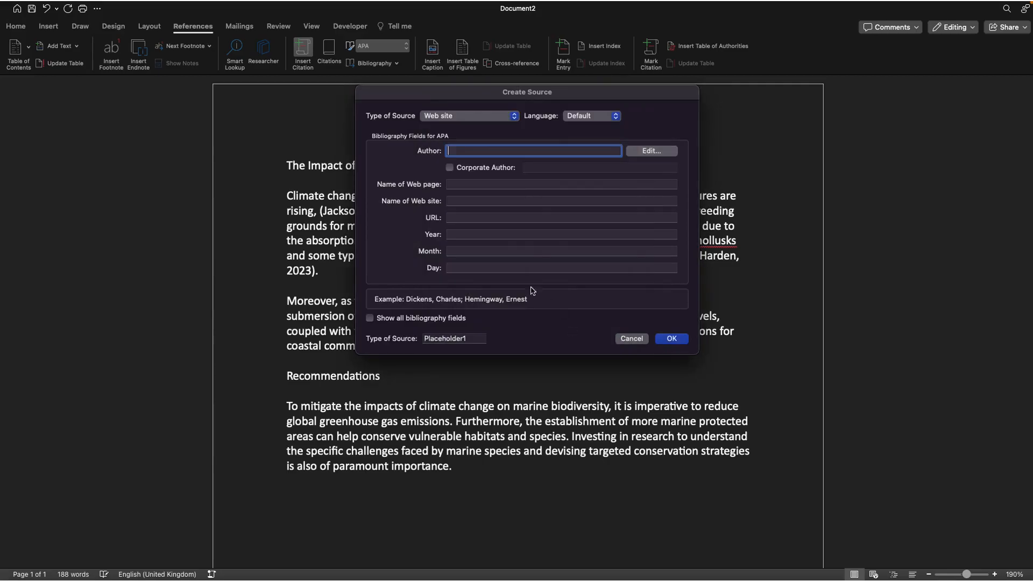
left_click(449, 168)
left_click(546, 167)
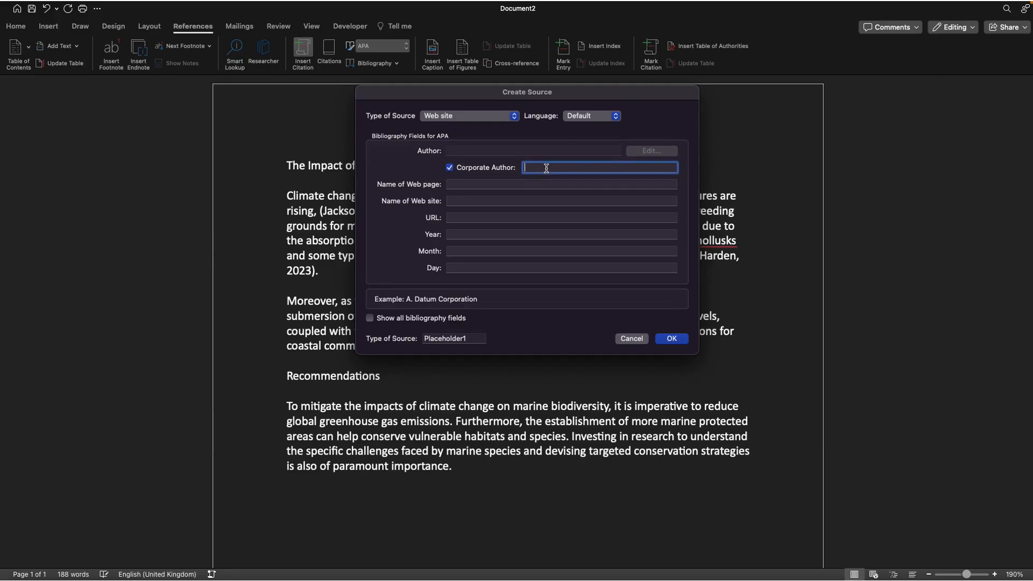
type("Microsoft")
Set the name of the web page to The fundamentals of Computing
left_click(530, 184)
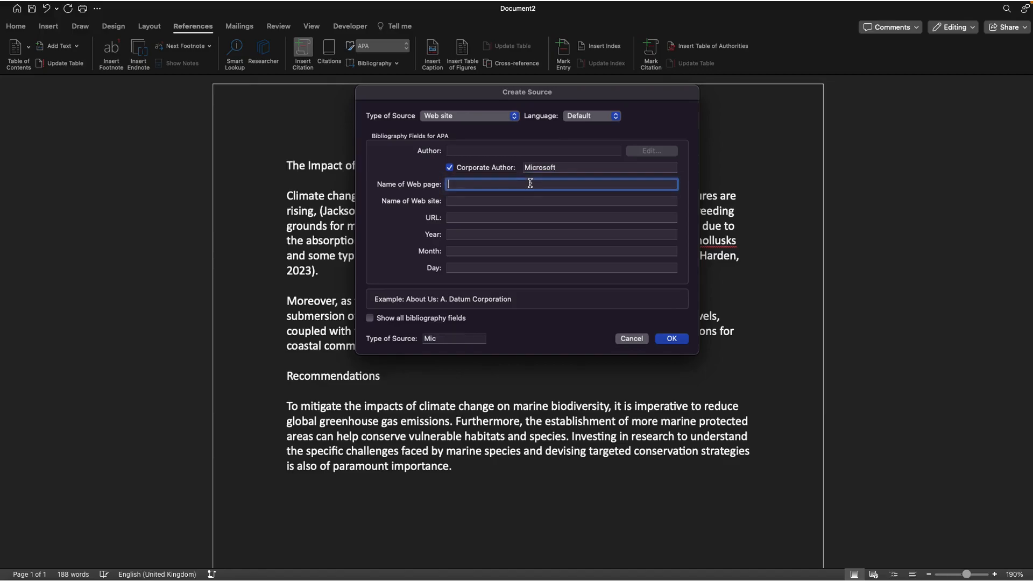
type("The fundamentals of Computing")
left_click(508, 201)
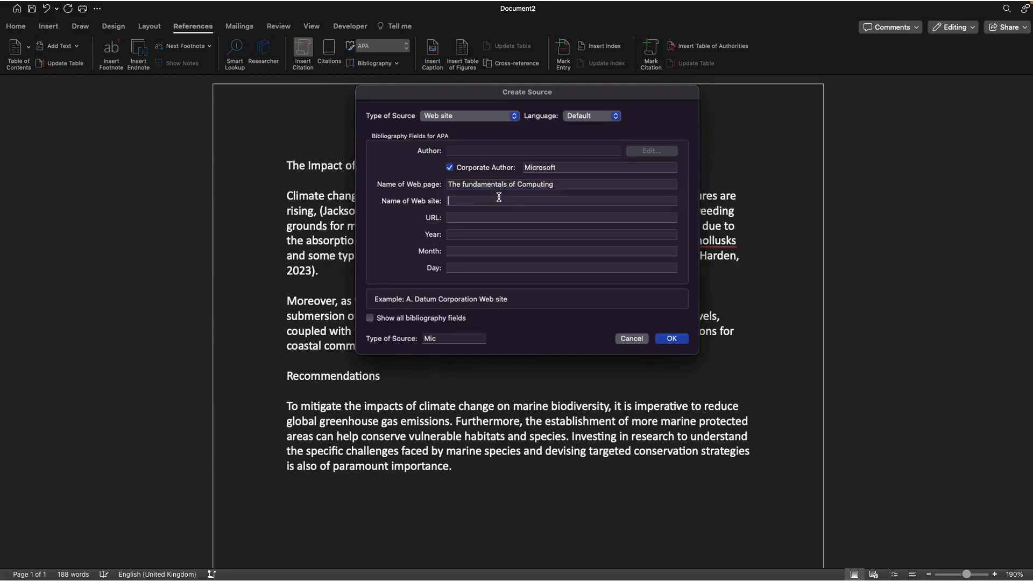
left_click(484, 218)
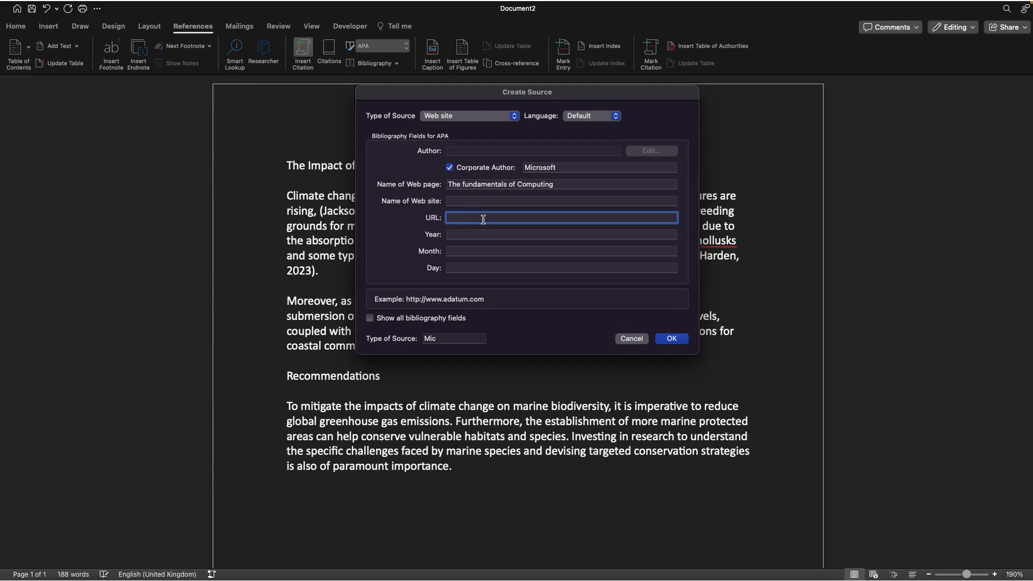
type("www.microsoft.com")
left_click(475, 201)
type("Microso")
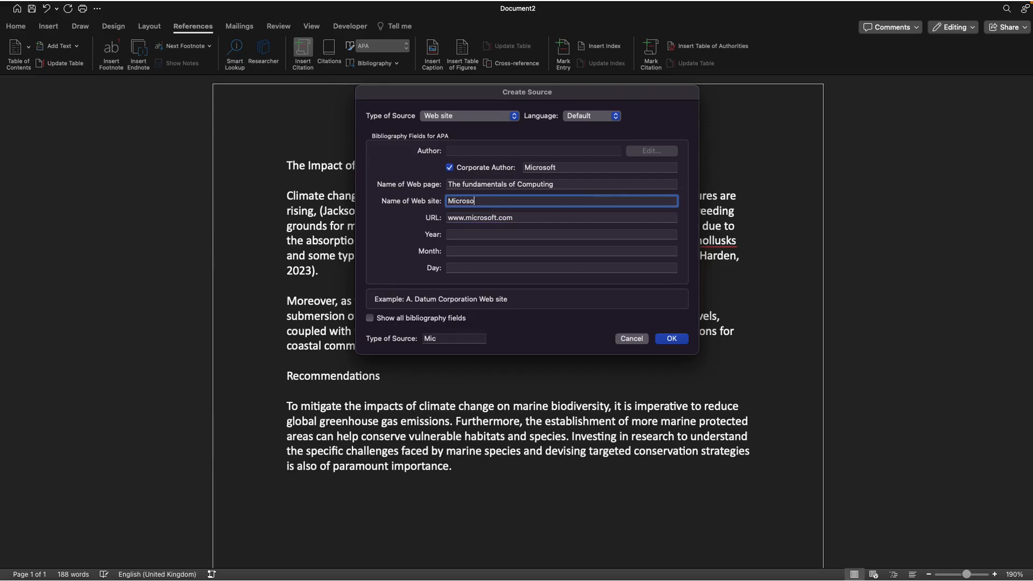
type("ft")
Set the web source's date to 11 December 2023 and insert the citation
left_click(464, 234)
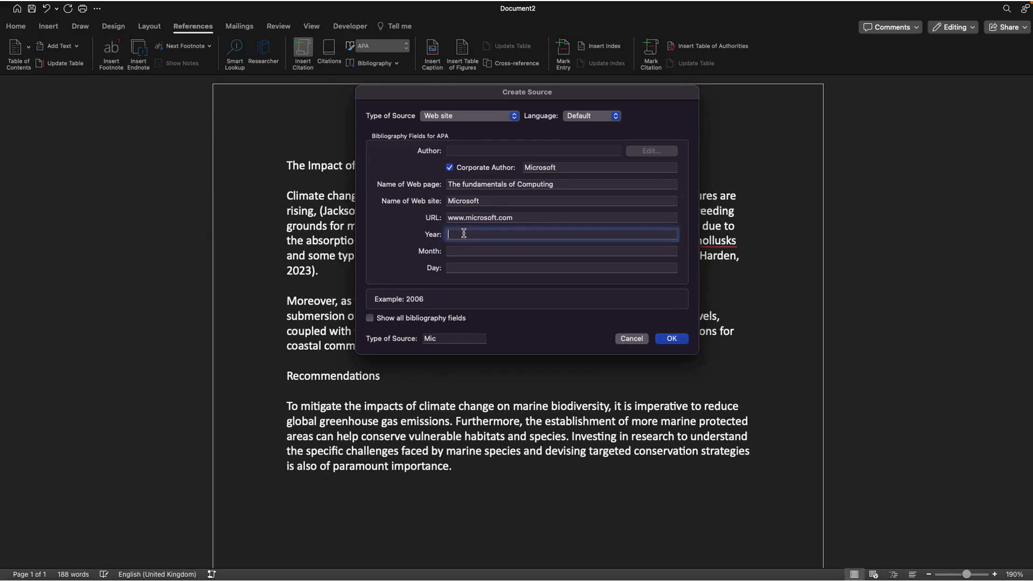
type("2023")
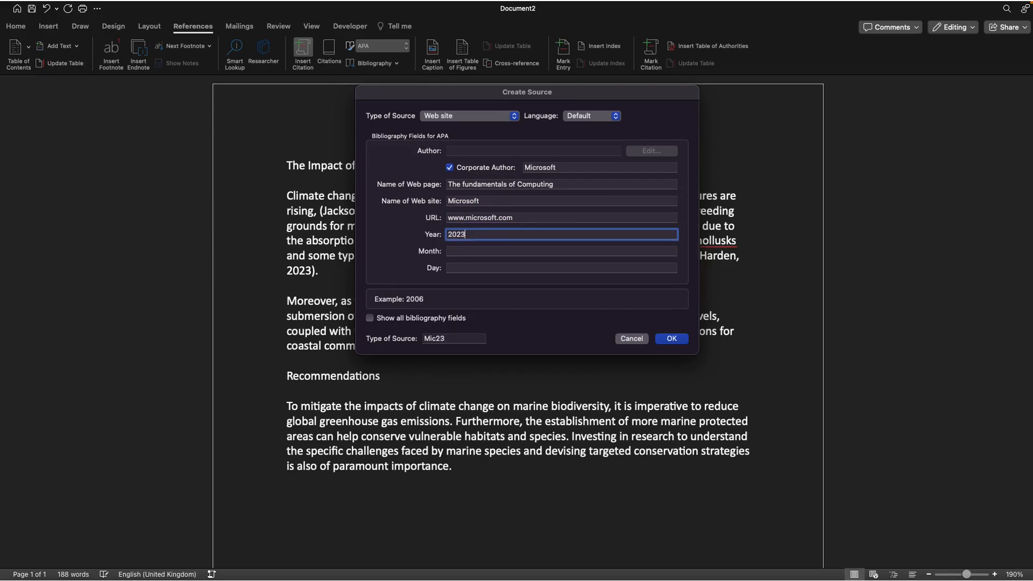
left_click(463, 251)
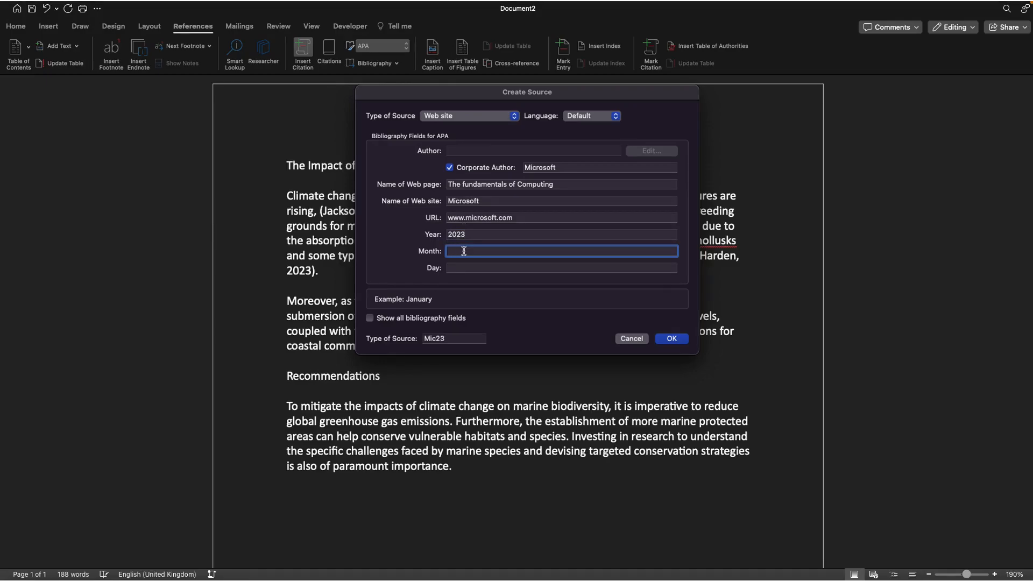
type("December")
left_click(465, 266)
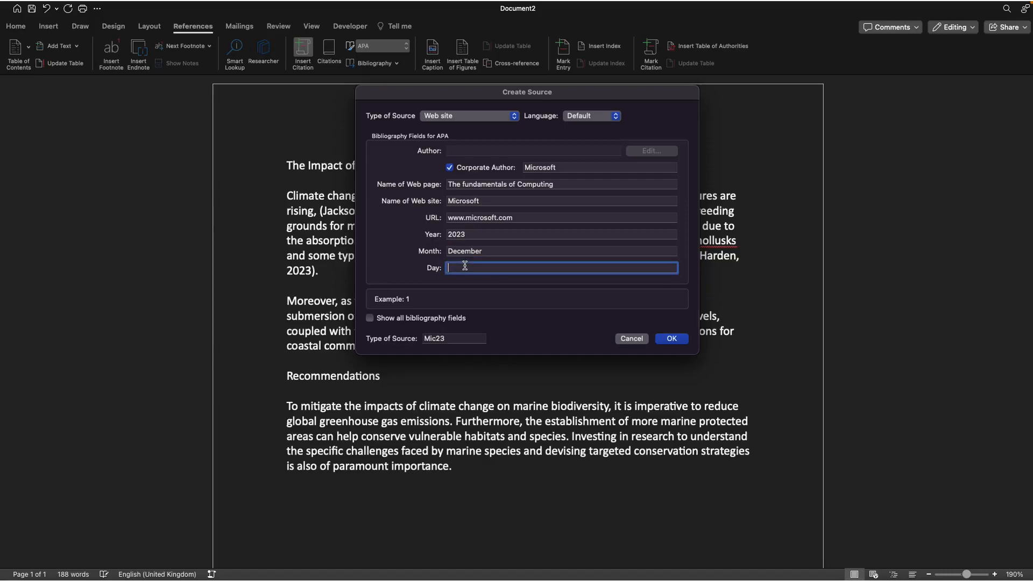
type("11")
left_click(671, 338)
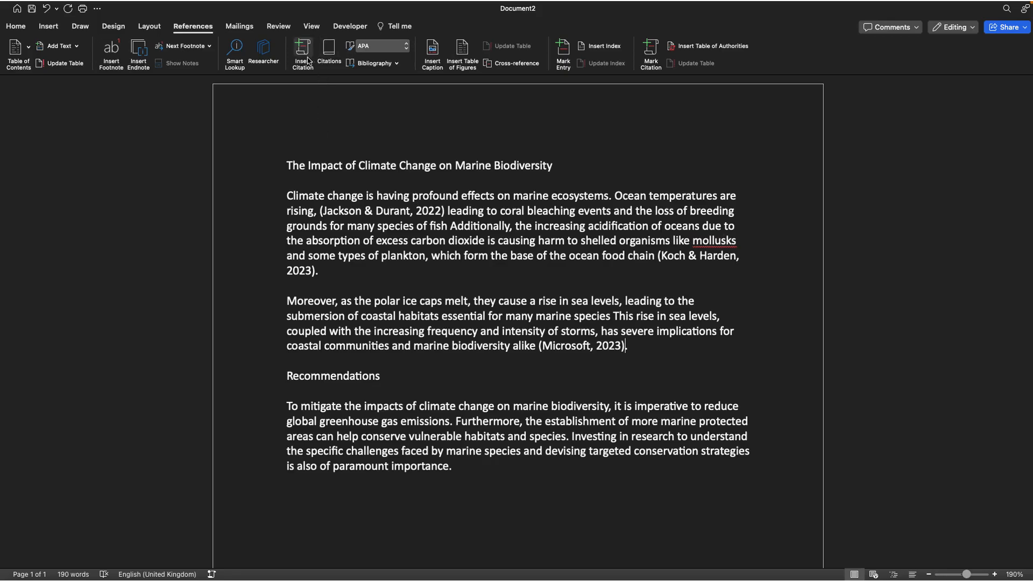
Open the Citations pane and insert the Koch and Harden citation after "emissions." in the recommendations paragraph
left_click(329, 50)
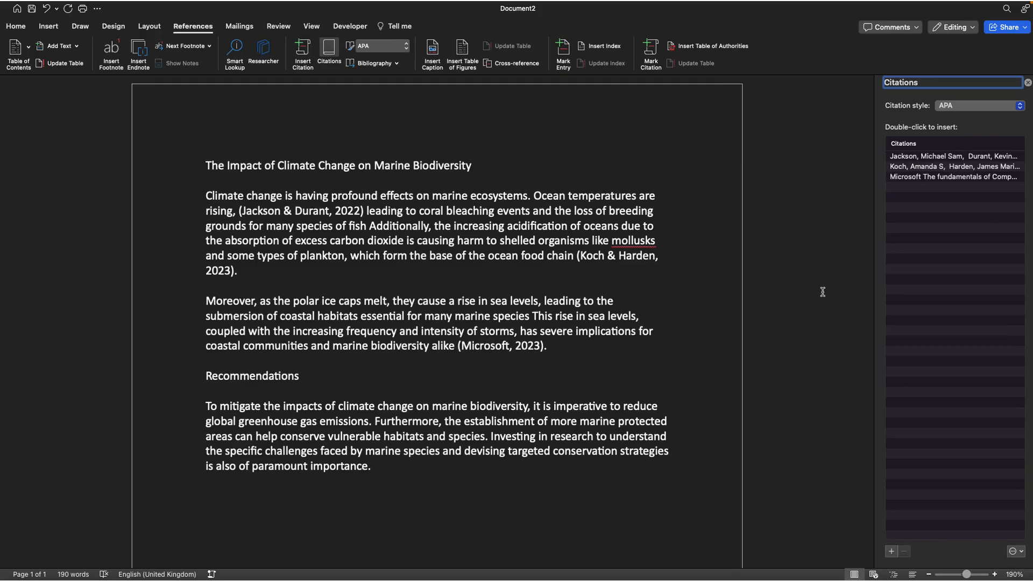
left_click(375, 422)
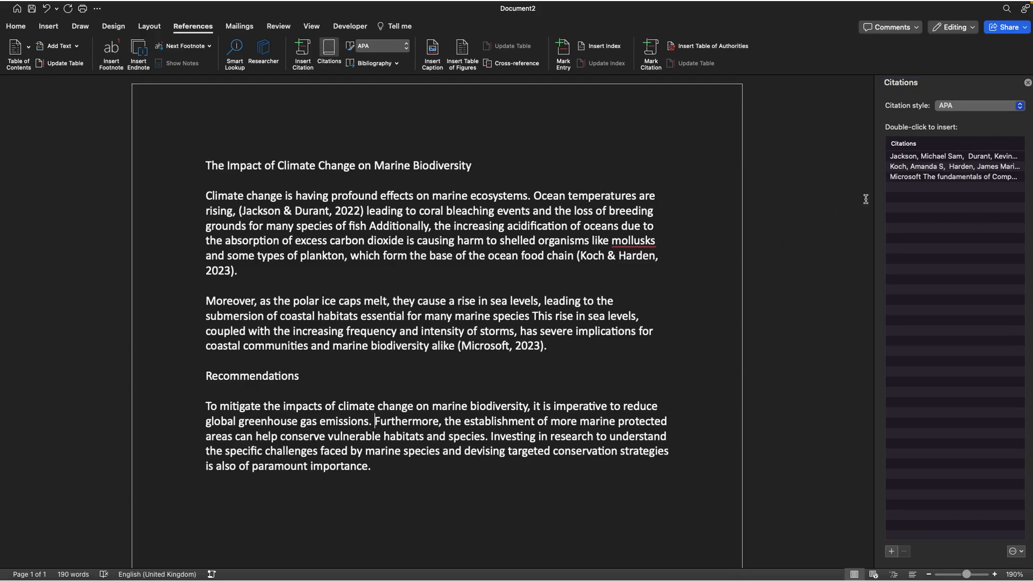
double_click(909, 167)
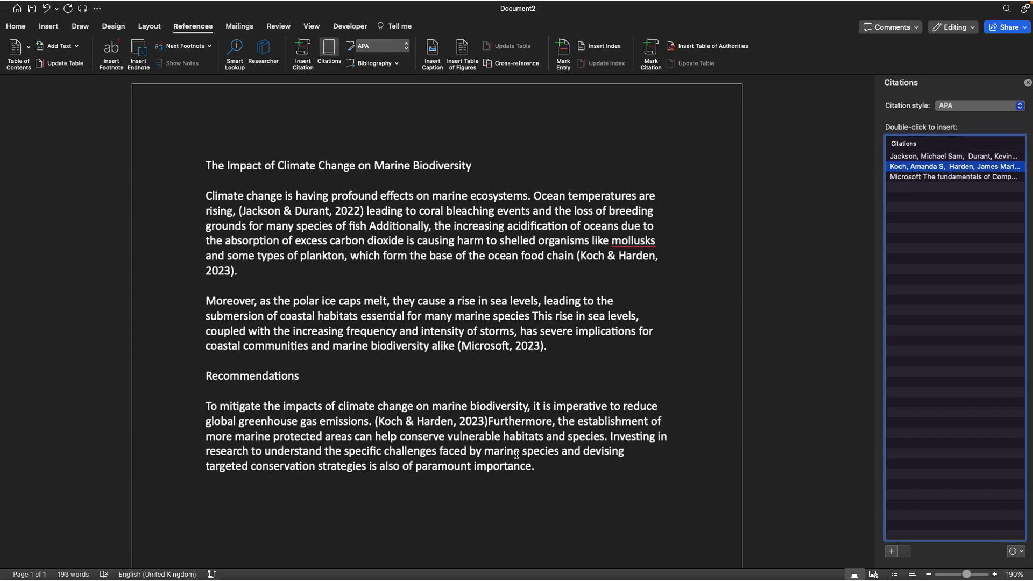
Insert the Jackson and Durant citation at the end of the recommendations paragraph
left_click(539, 466)
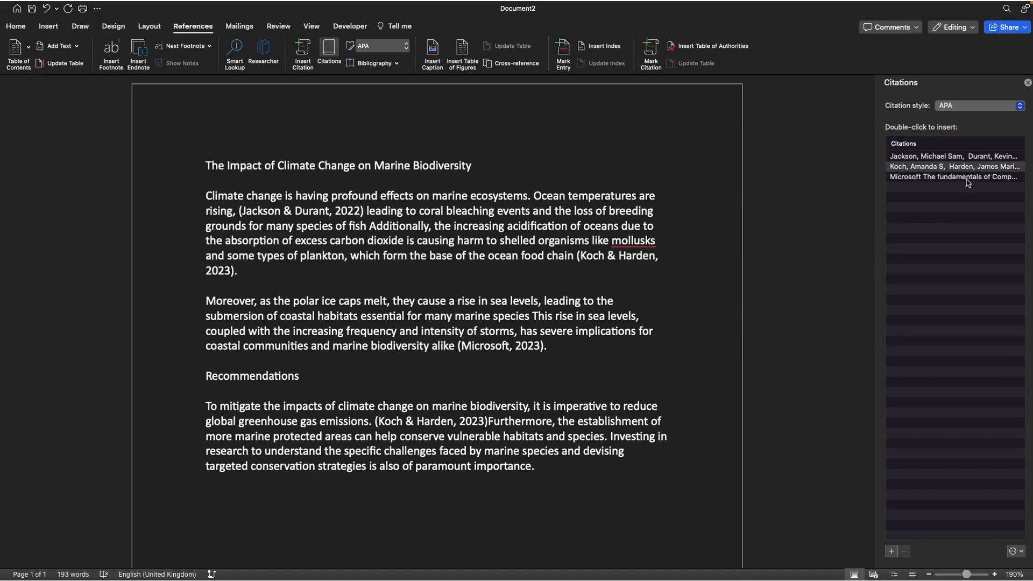
double_click(942, 156)
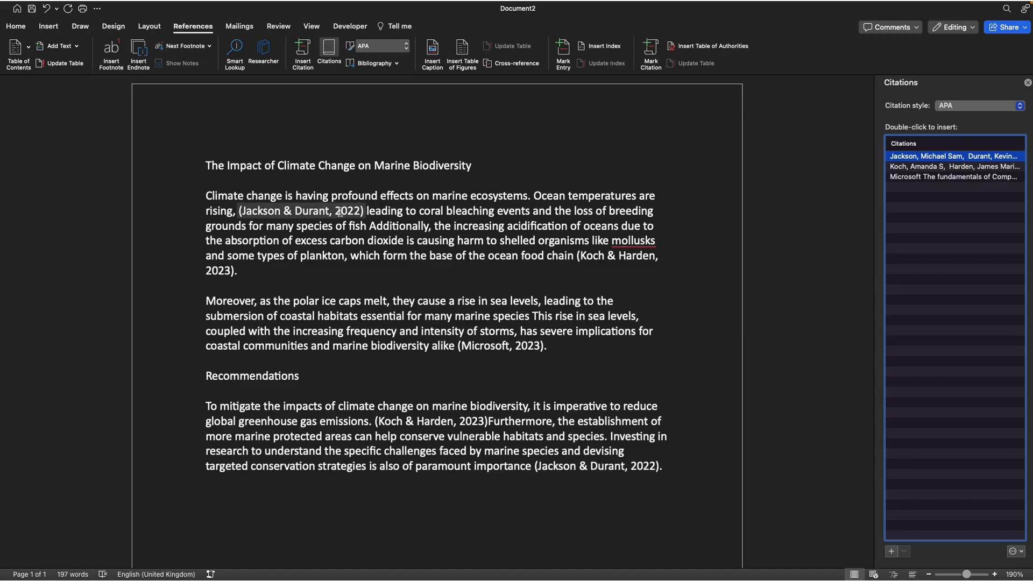
Insert a built-in Bibliography on a new line below the essay text
left_click(665, 462)
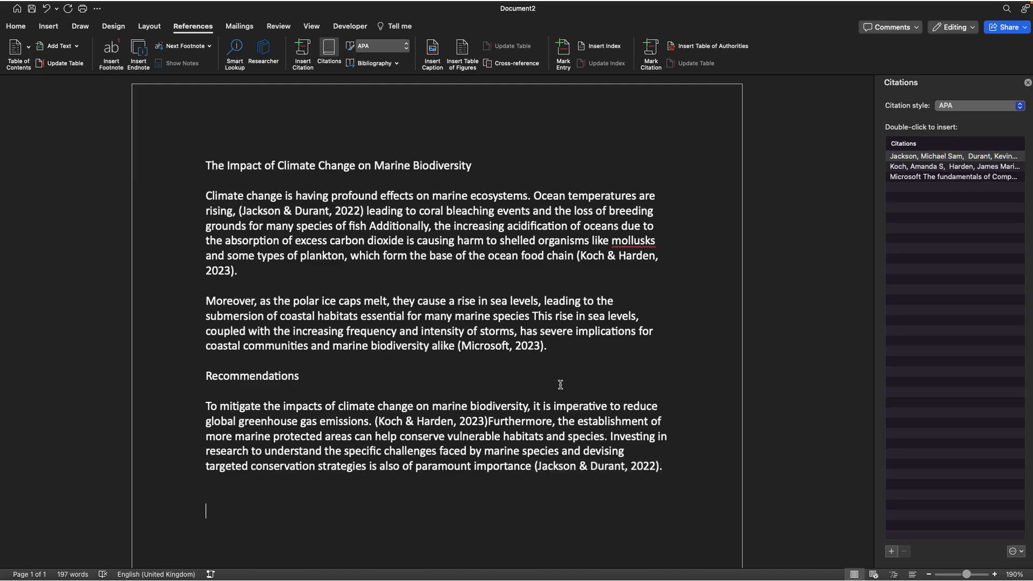
scroll(561, 384, "down", 2)
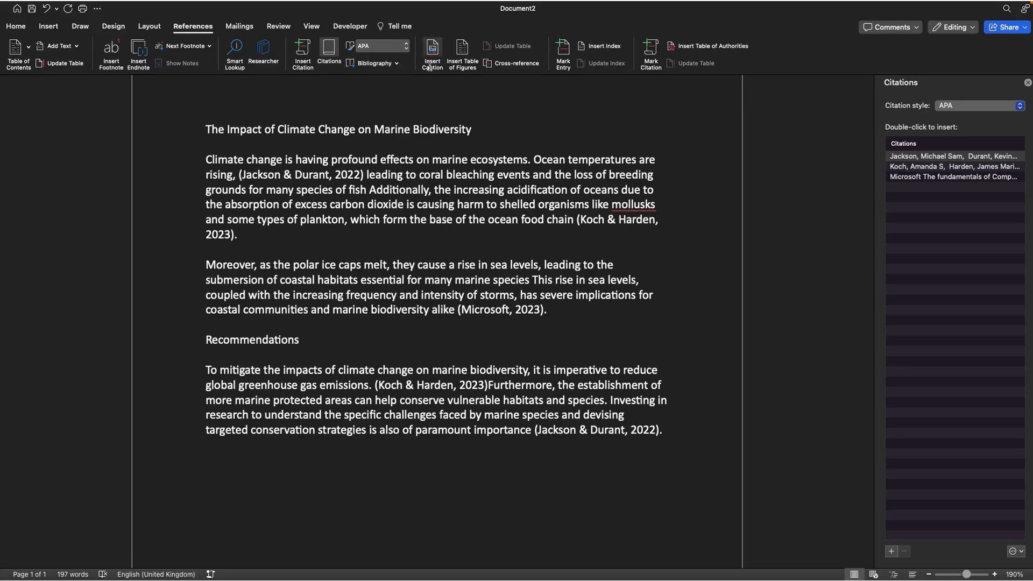
left_click(383, 48)
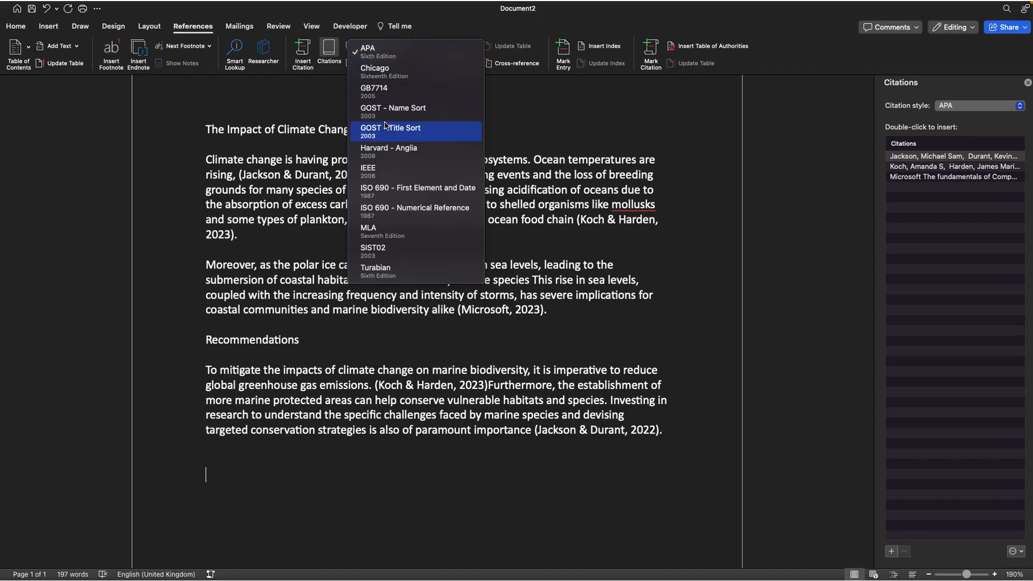
left_click(292, 107)
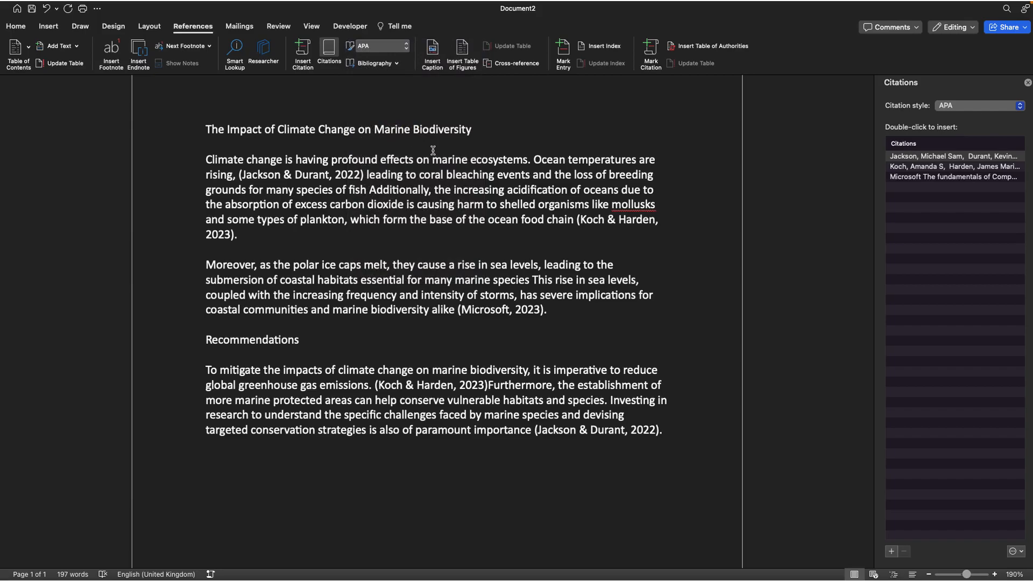
left_click(392, 66)
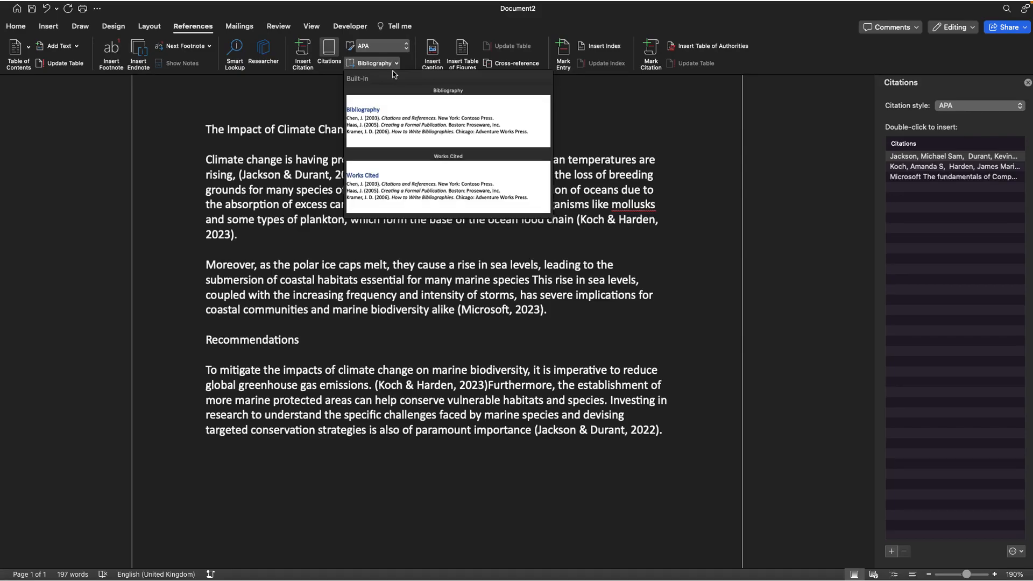
left_click(396, 123)
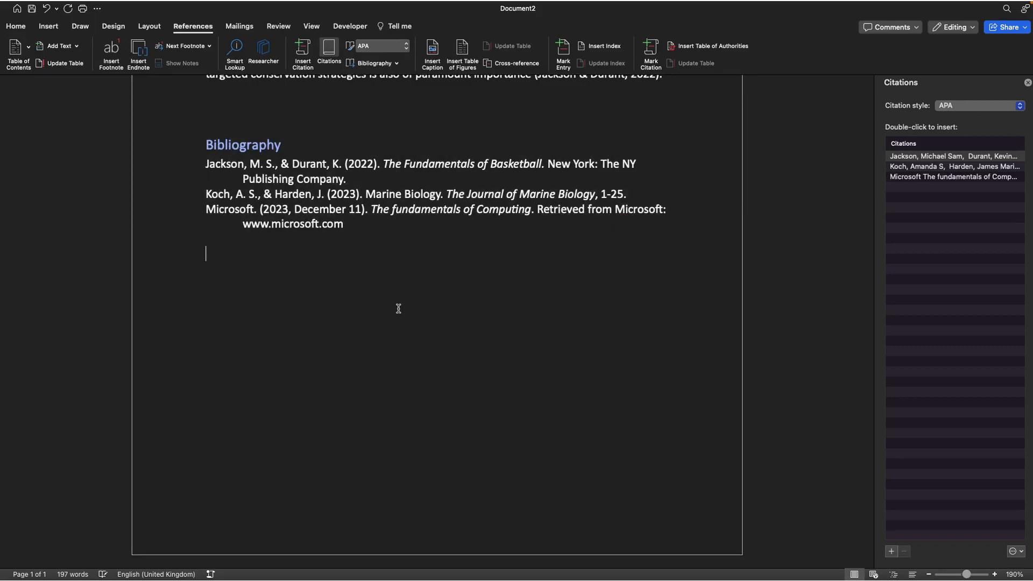
Rename the bibliography heading from Bibliography to "References"
scroll(398, 309, "up", 5)
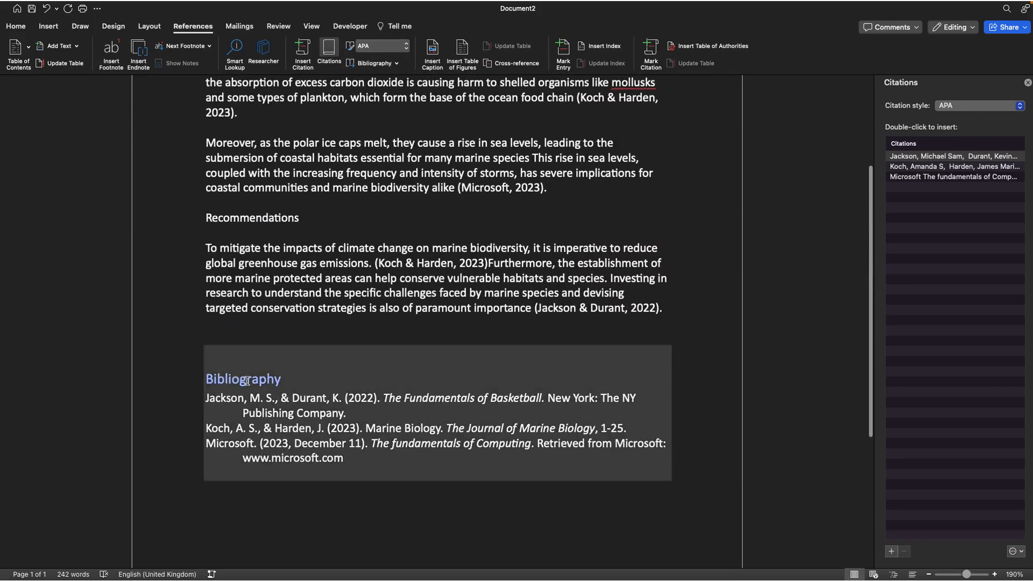
left_click(271, 379)
left_click_drag(283, 381, 210, 383)
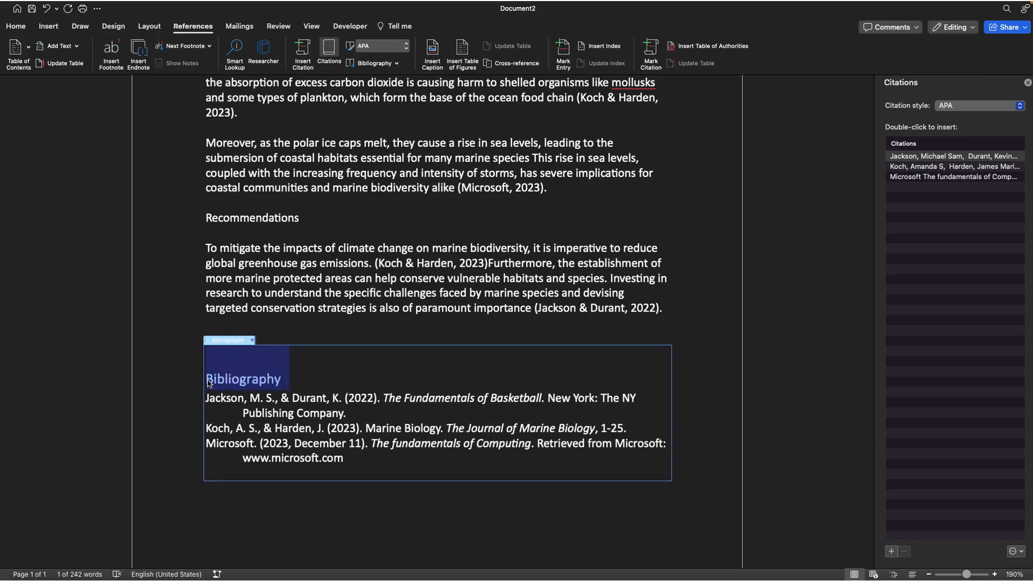
type("Re")
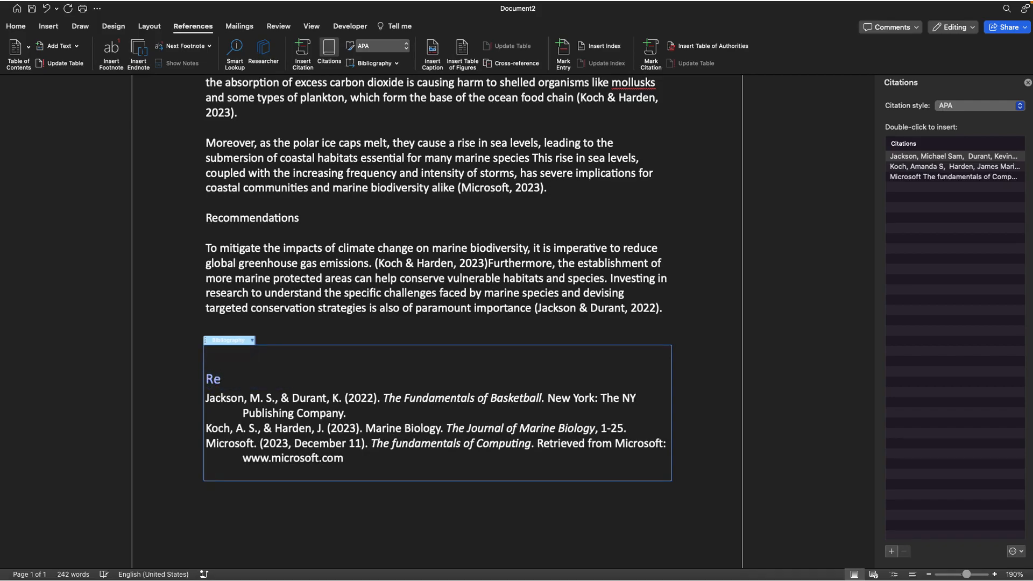
type("ferences")
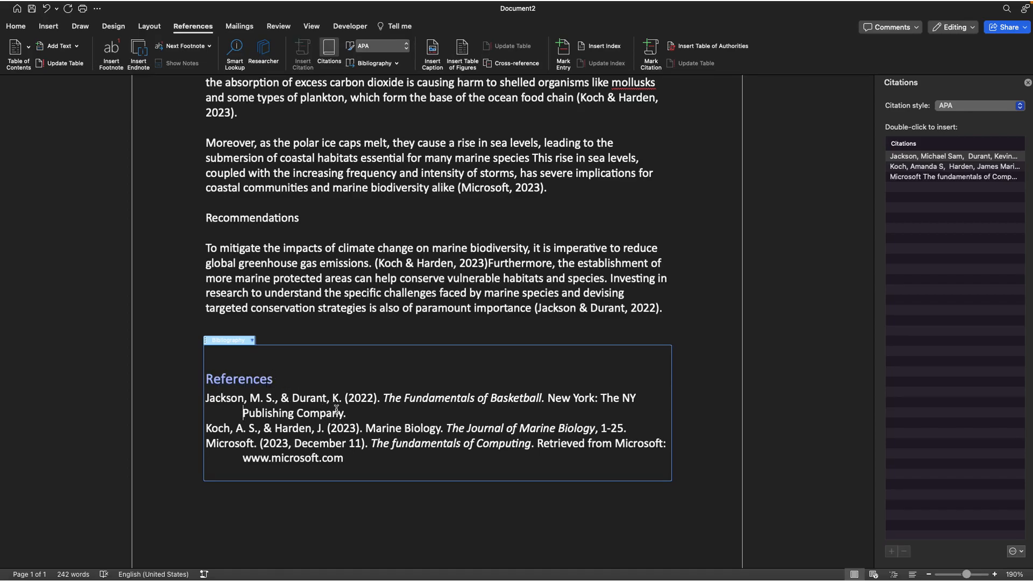
Edit the Microsoft web source's year to 2021 and apply the change to both the master and current source lists
scroll(350, 427, "up", 2)
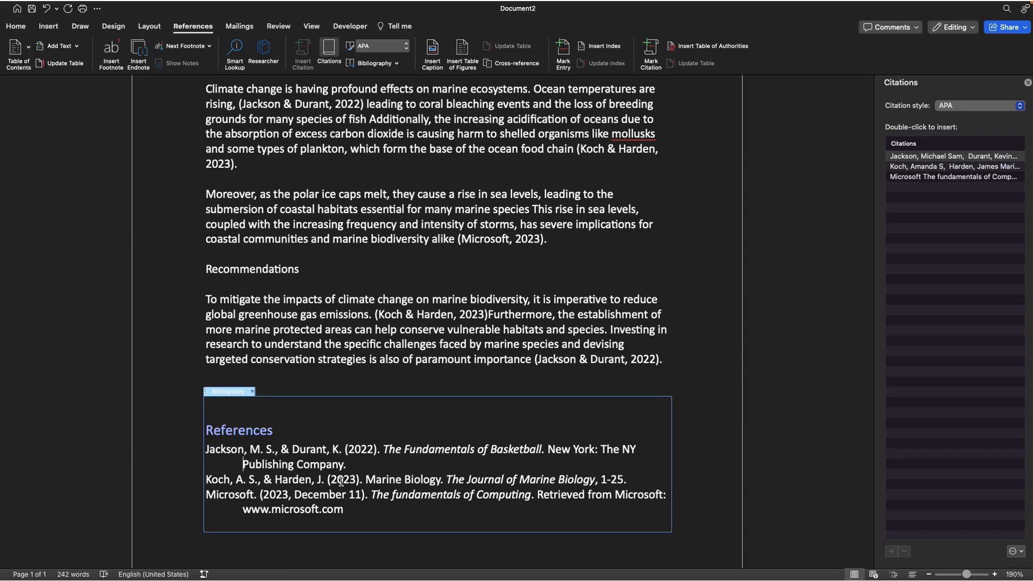
scroll(341, 482, "up", 1)
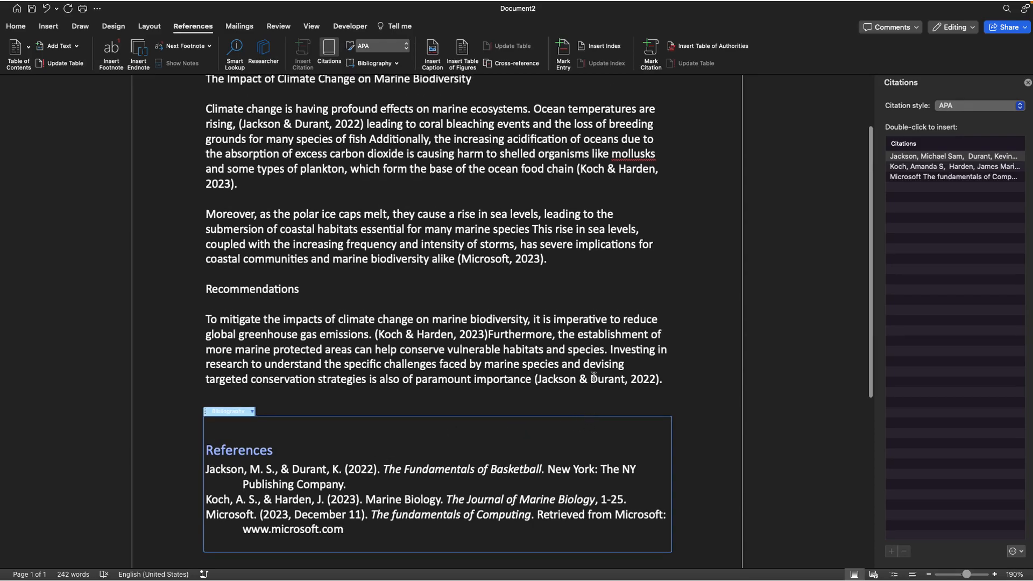
scroll(594, 379, "up", 1)
scroll(593, 376, "down", 1)
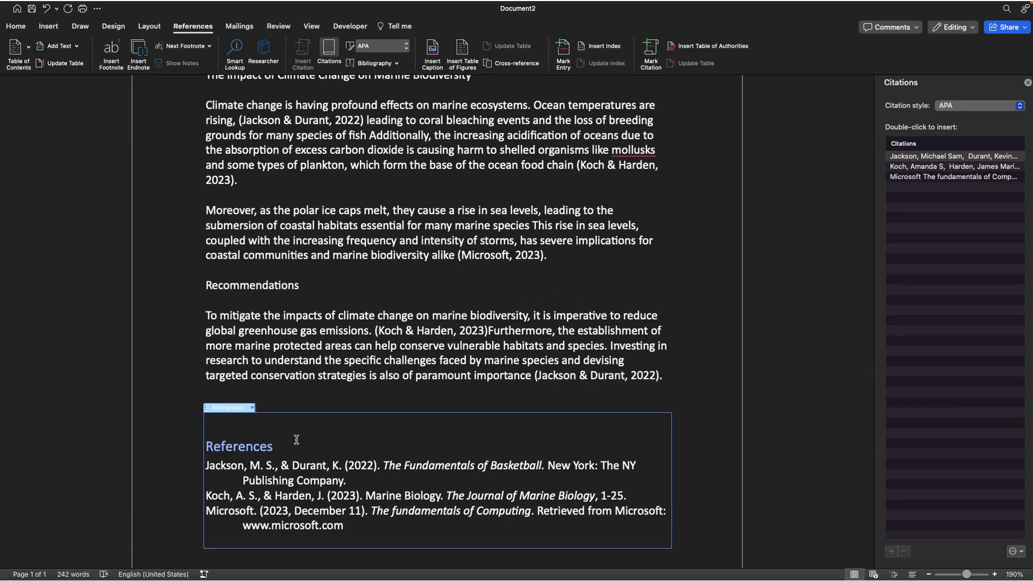
scroll(565, 248, "up", 1)
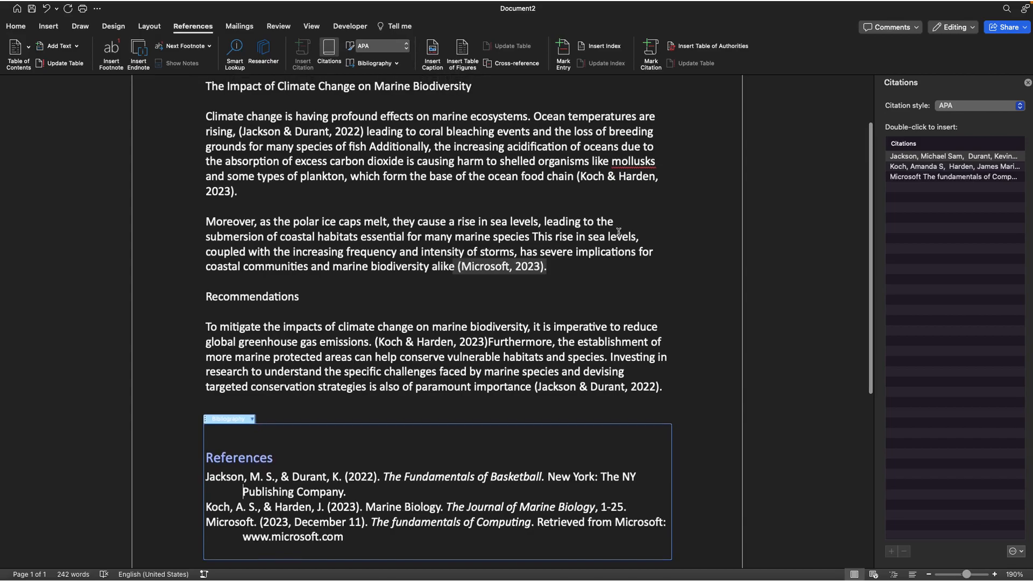
left_click(924, 178)
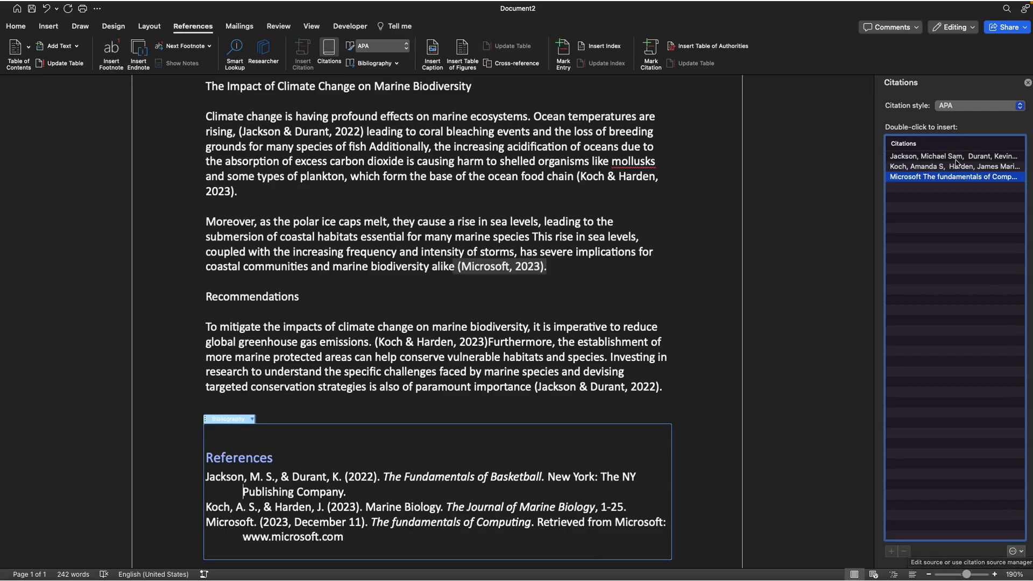
left_click(1016, 551)
left_click(990, 530)
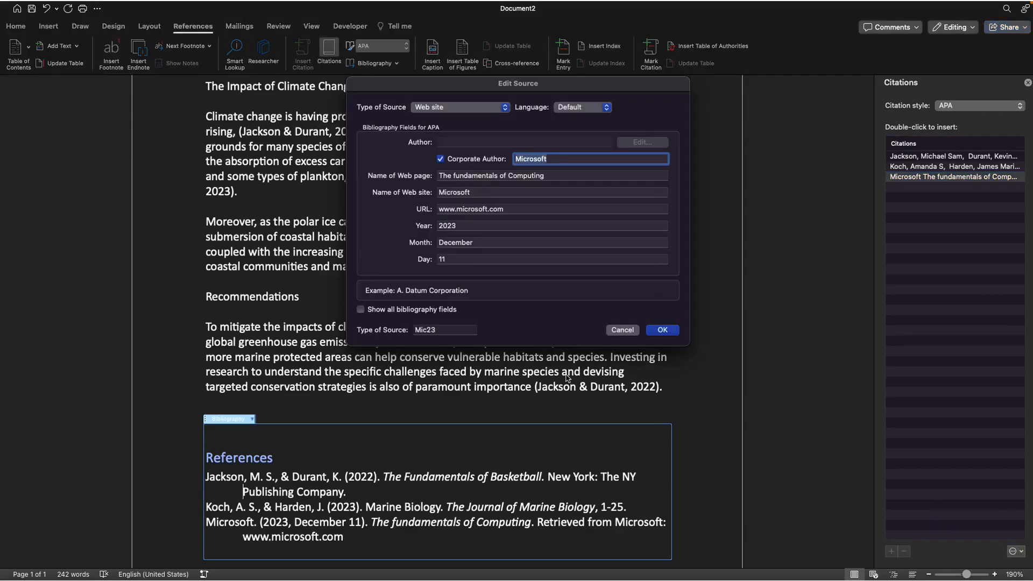
left_click(468, 222)
key("BackSpace")
type("1")
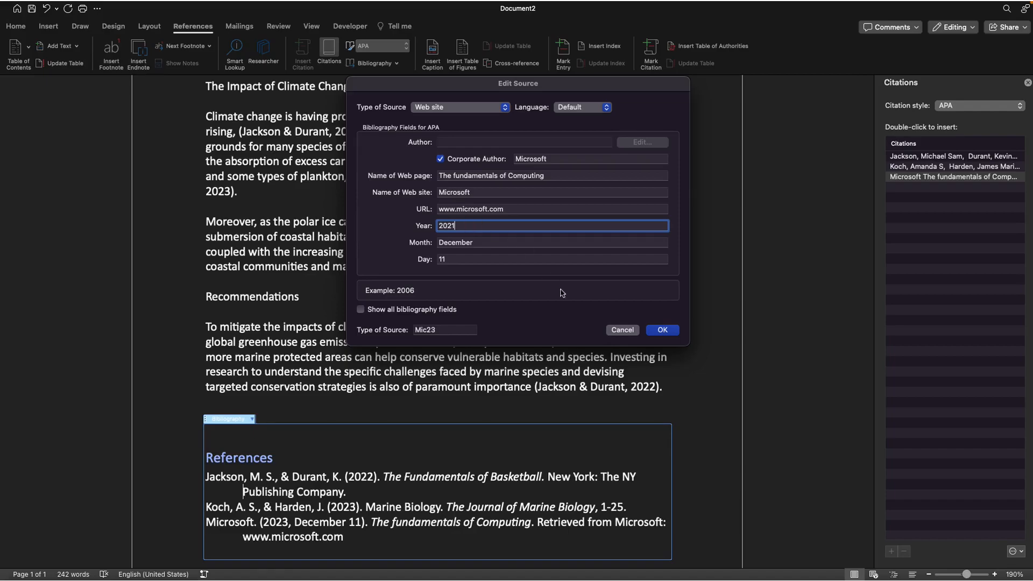
left_click(662, 330)
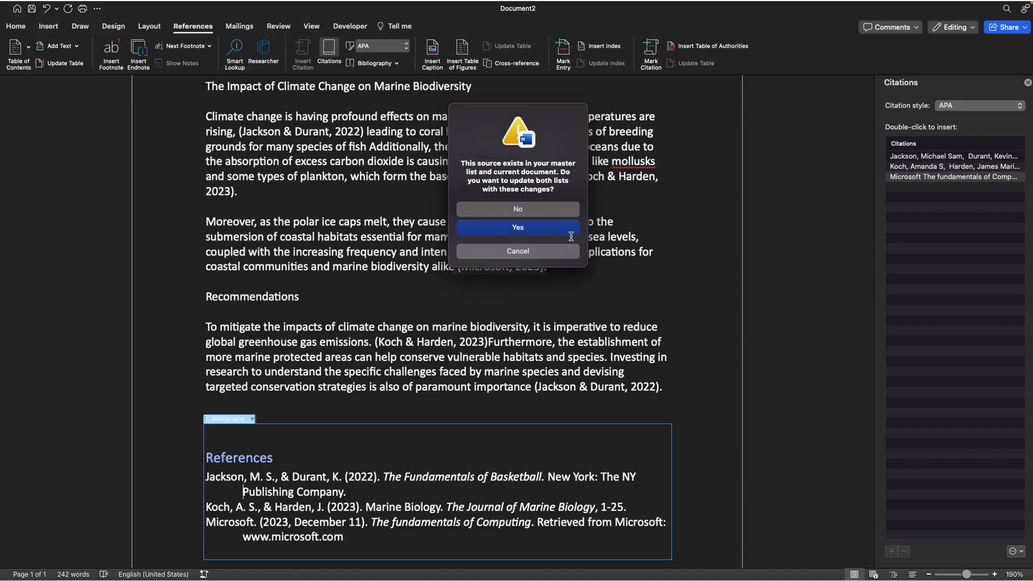
left_click(555, 228)
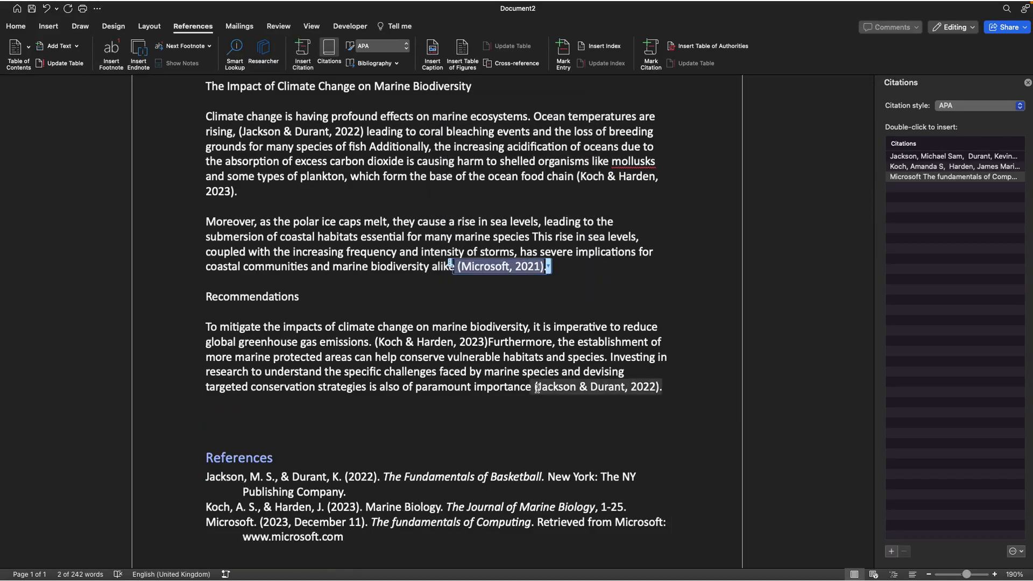
Update the citations and bibliography so the References list reflects the edited source
scroll(537, 388, "down", 1)
scroll(537, 388, "down", 1)
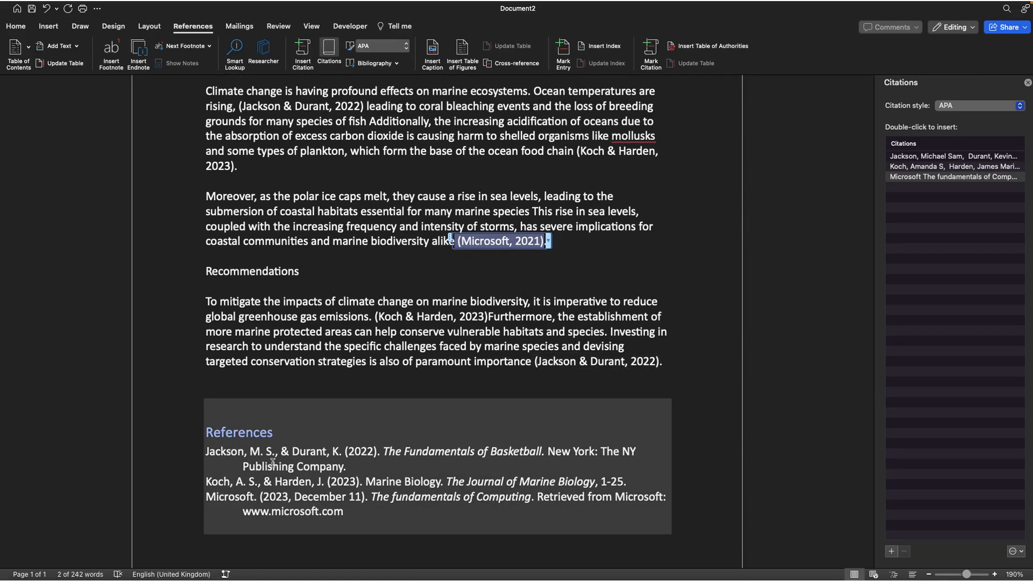
left_click(310, 438)
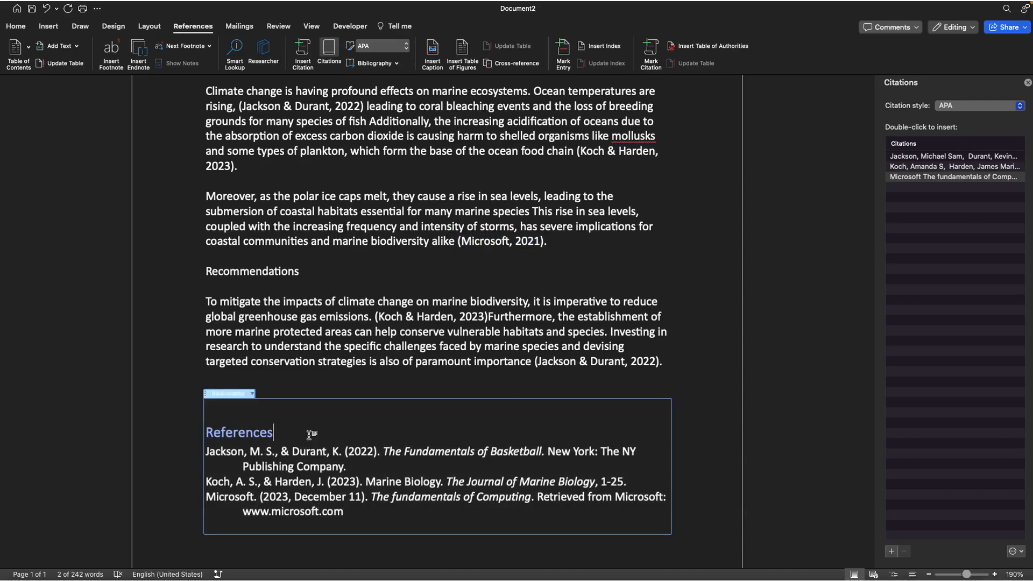
left_click(251, 393)
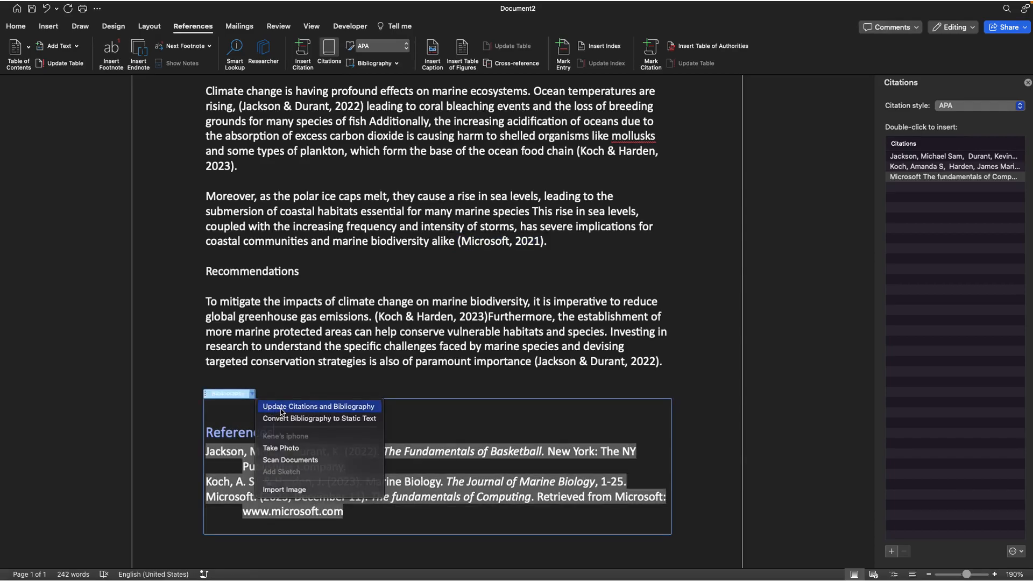
left_click(281, 407)
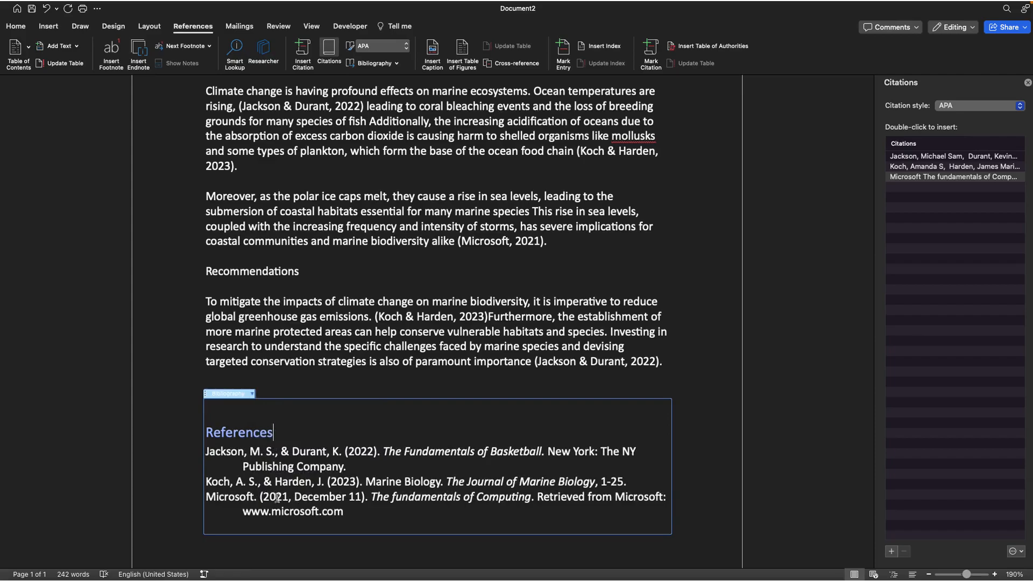
scroll(474, 302, "up", 2)
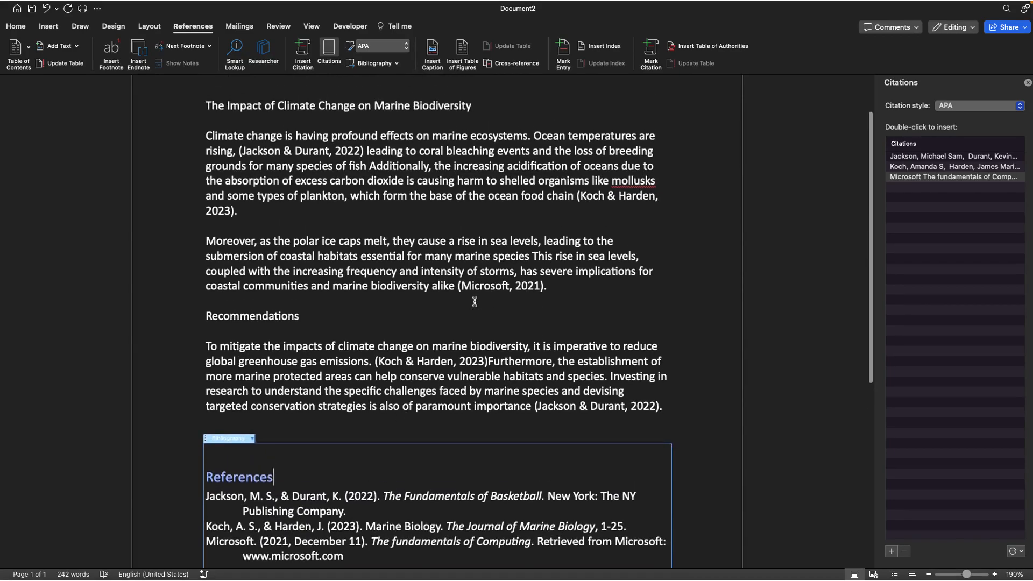